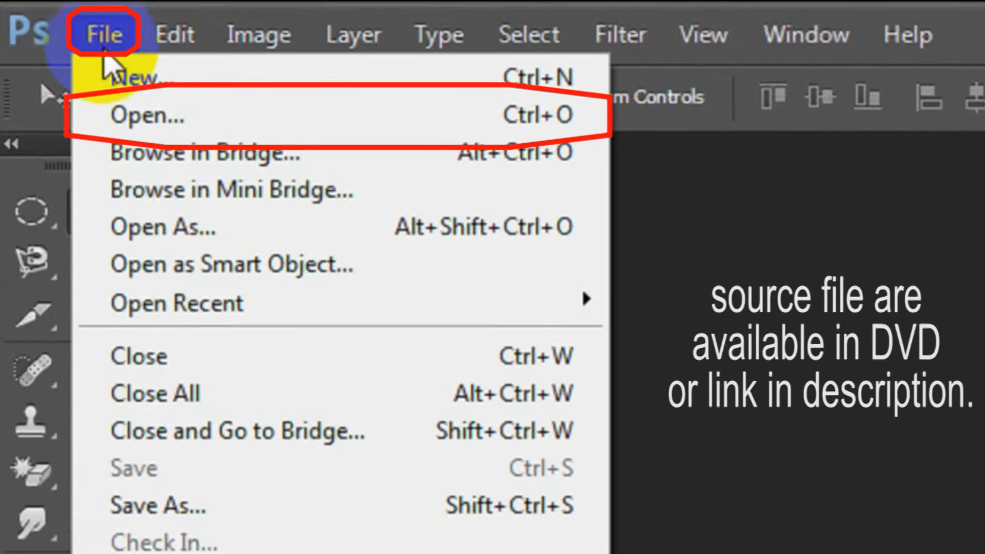
# Open the images bapp17_root, Image17_final and Image17_Root together from the project's root folder.
pyautogui.click(136, 114)
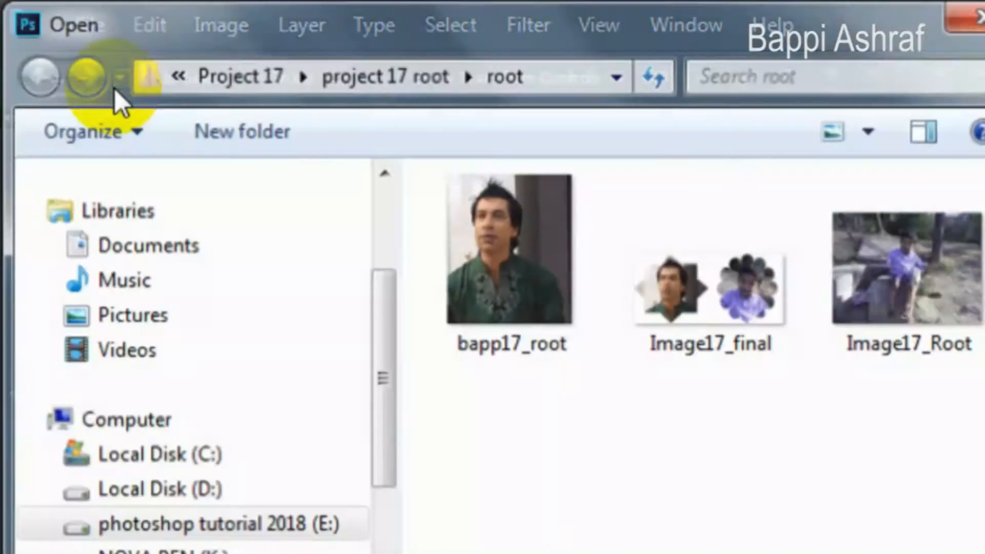
pyautogui.click(579, 303)
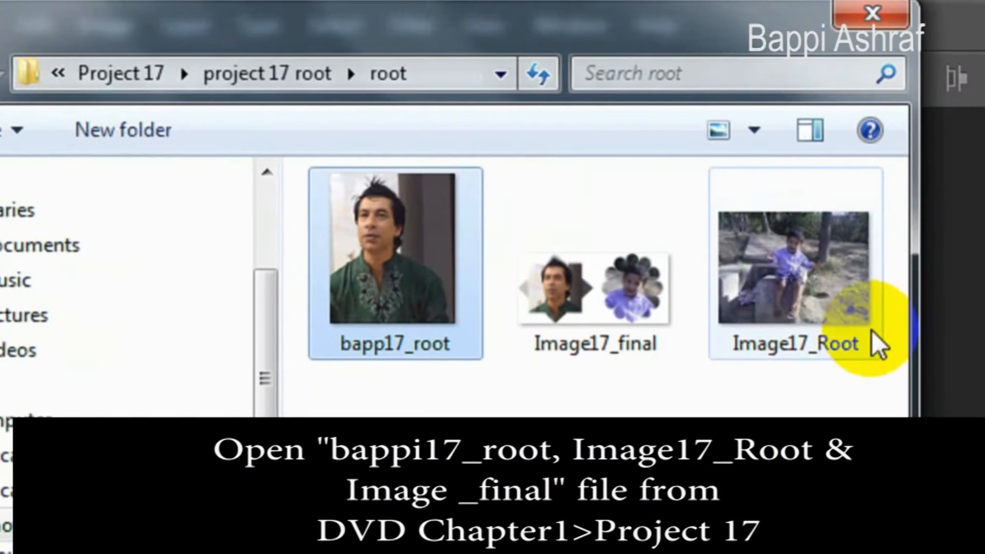
pyautogui.keyDown('shift'); pyautogui.click(937, 343); pyautogui.keyUp('shift')
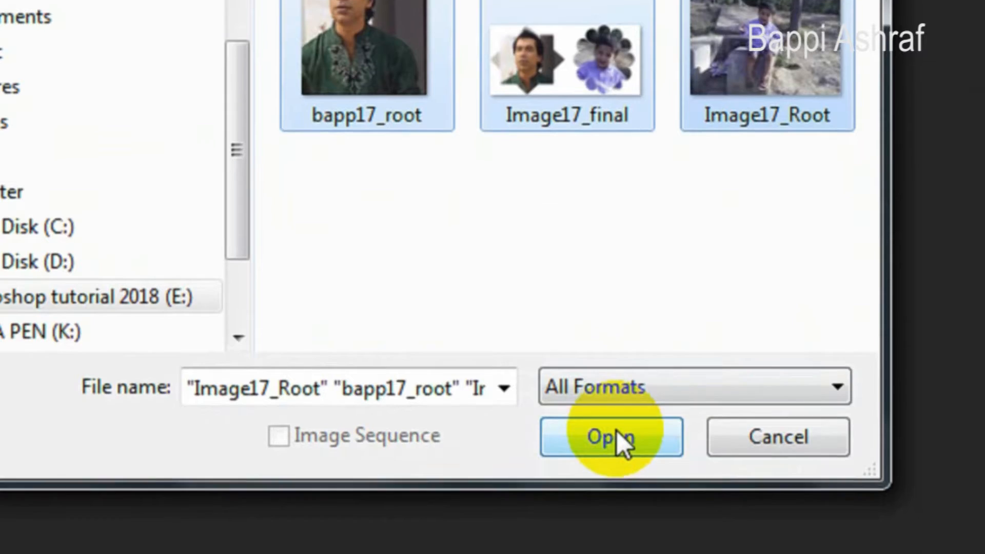
pyautogui.click(617, 460)
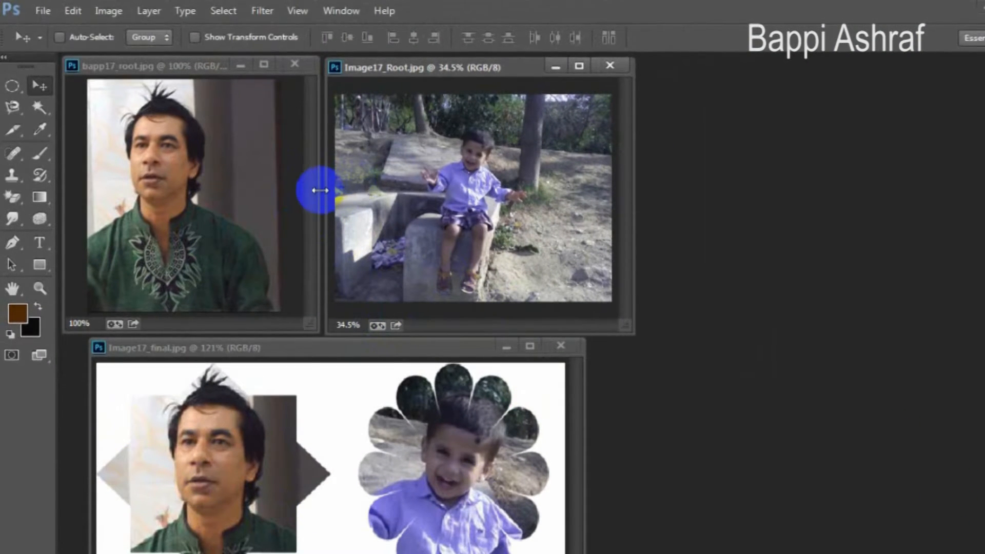
# Minimize the Image17_Root document window and show the Layers panel beside the bapp17_root portrait.
pyautogui.click(556, 67)
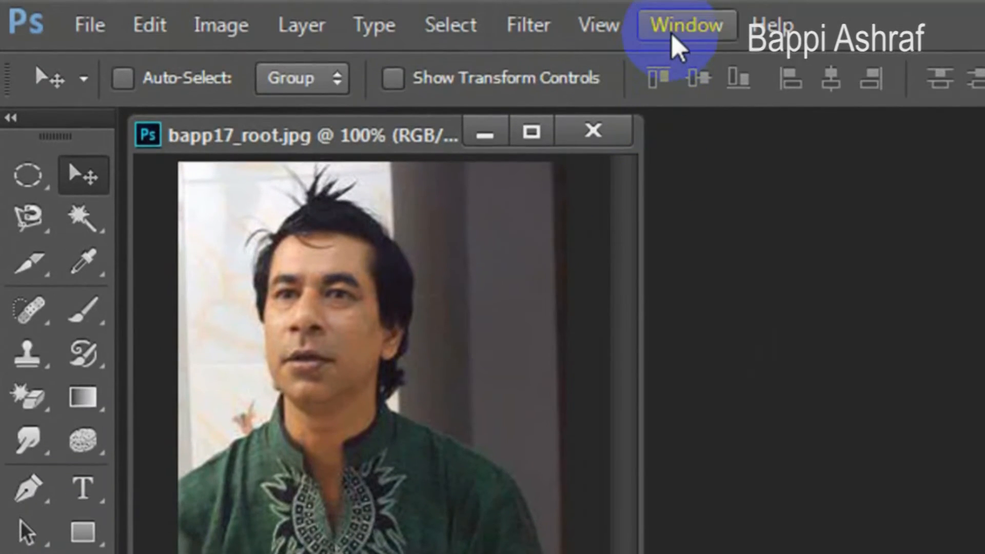
pyautogui.click(673, 7)
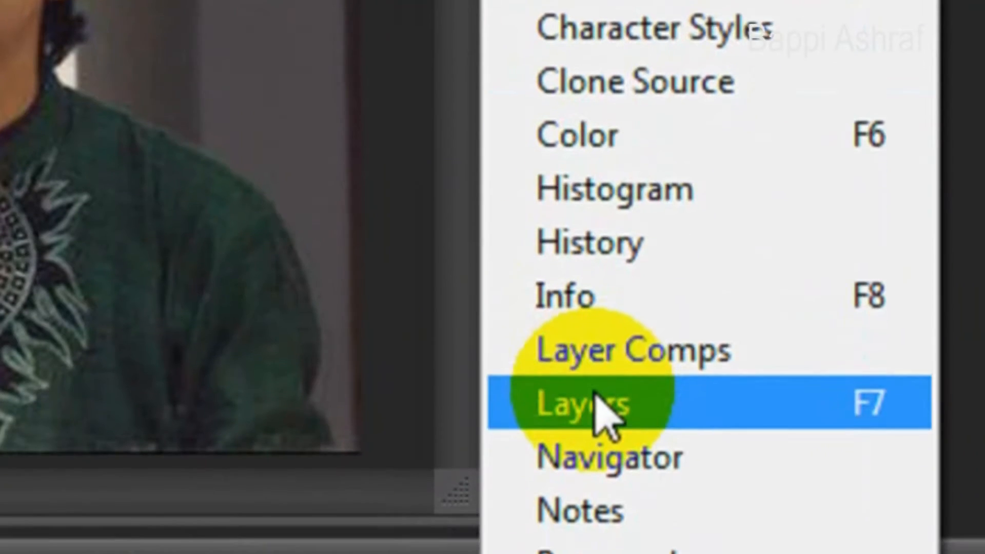
pyautogui.click(594, 395)
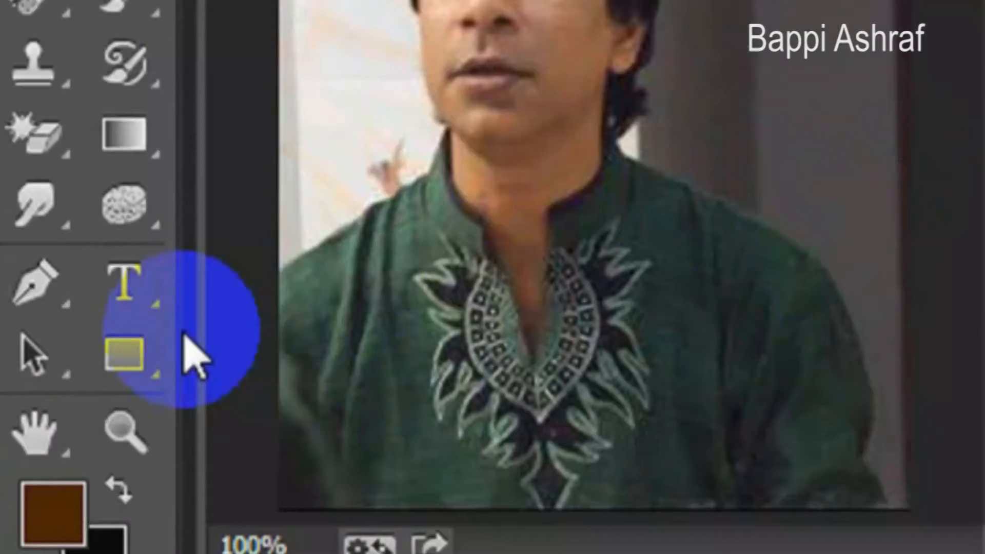
# Activate the Custom Shape Tool and set its drawing mode to Path.
pyautogui.click(60, 436)
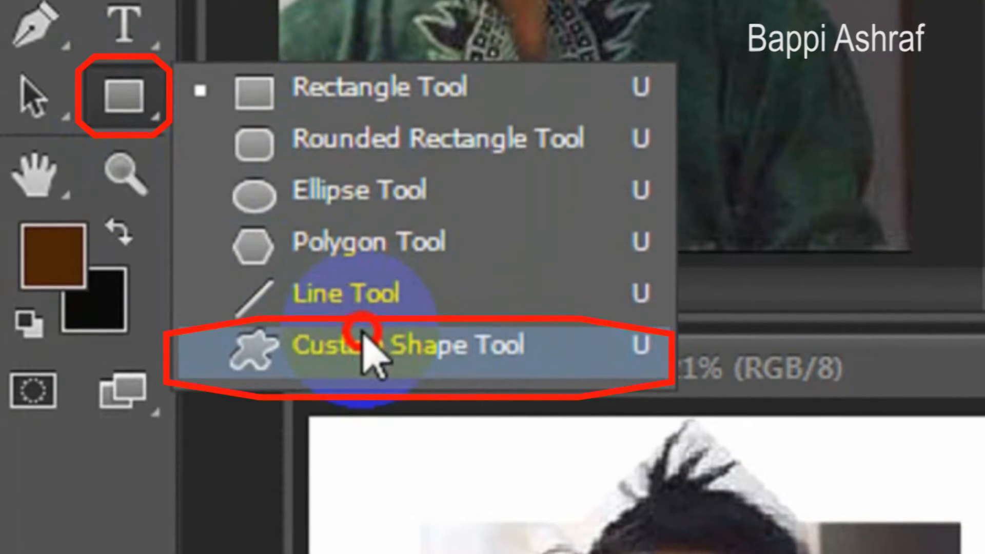
pyautogui.click(369, 349)
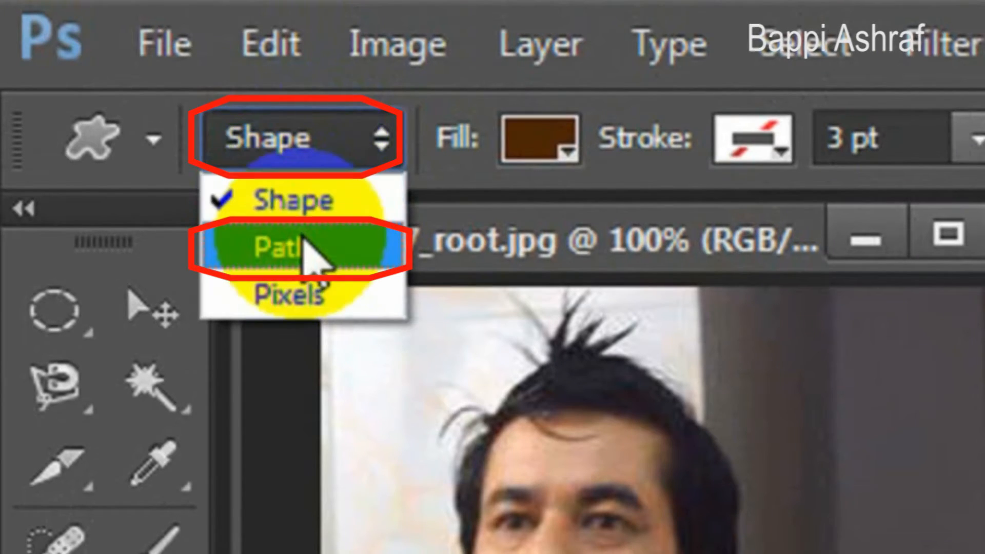
pyautogui.click(302, 243)
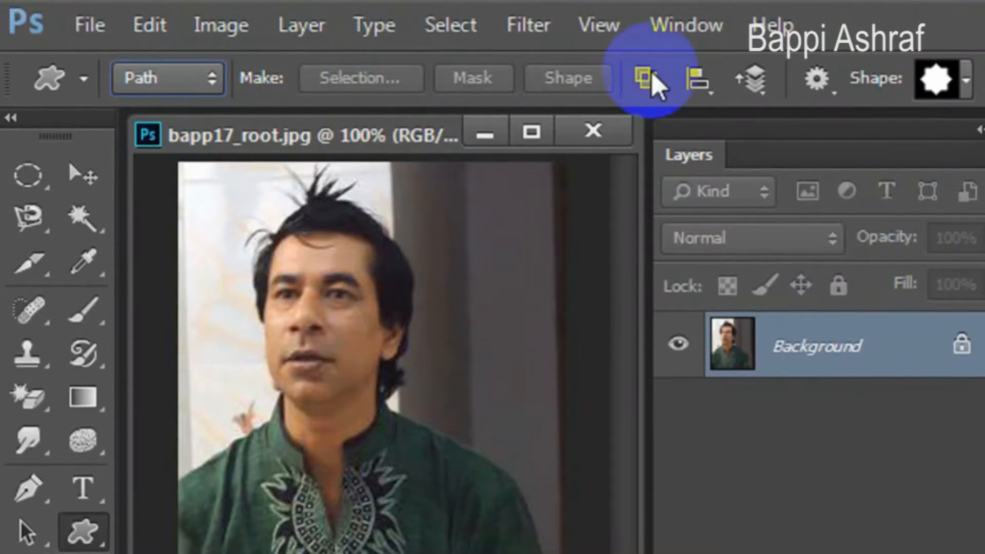
# Load the All set of custom shapes and choose the solid eight-pointed star shape.
pyautogui.click(936, 78)
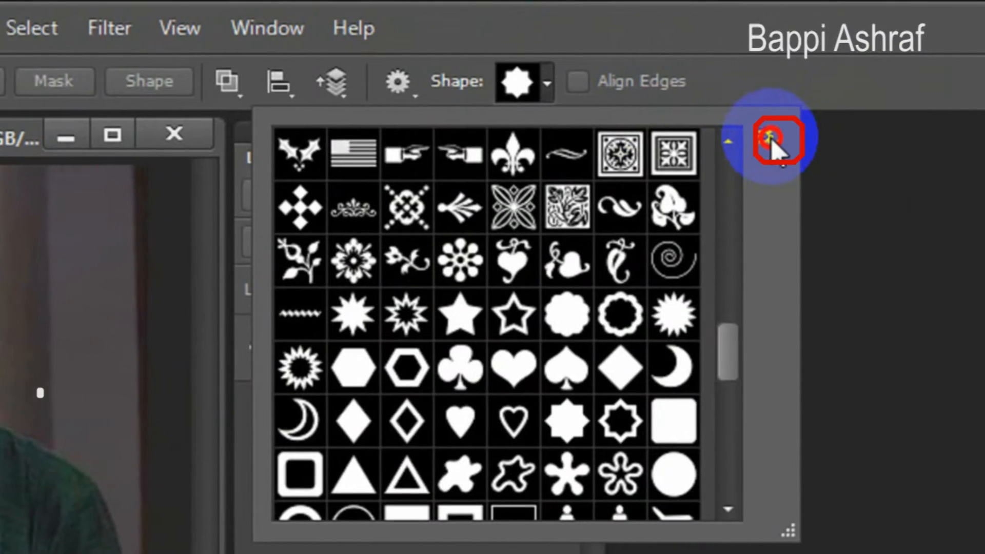
pyautogui.click(936, 134)
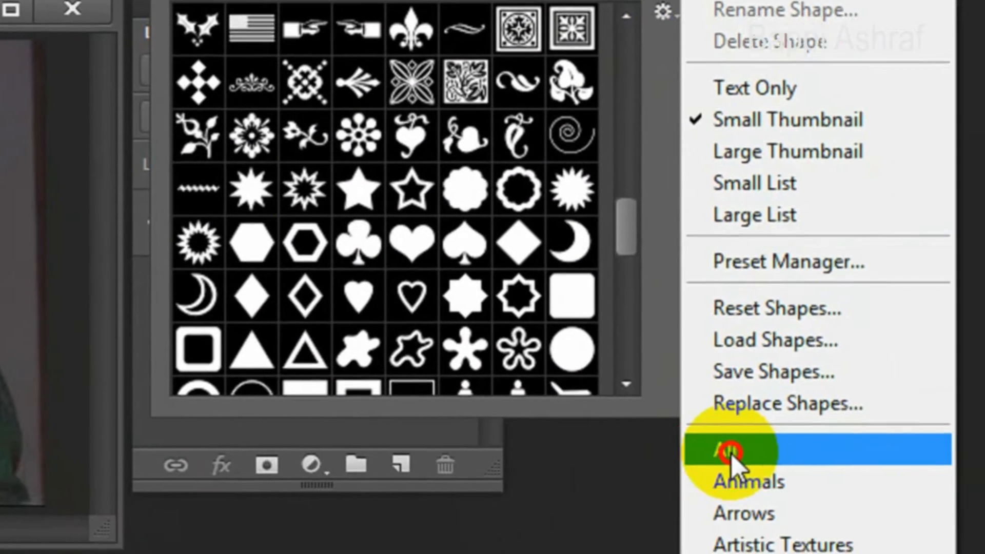
pyautogui.click(731, 454)
pyautogui.click(464, 320)
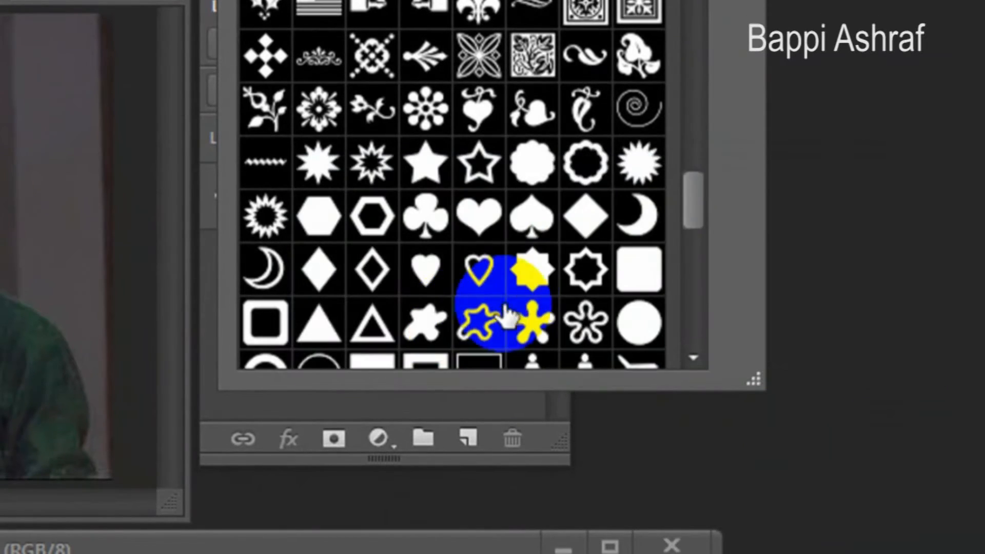
pyautogui.doubleClick(531, 277)
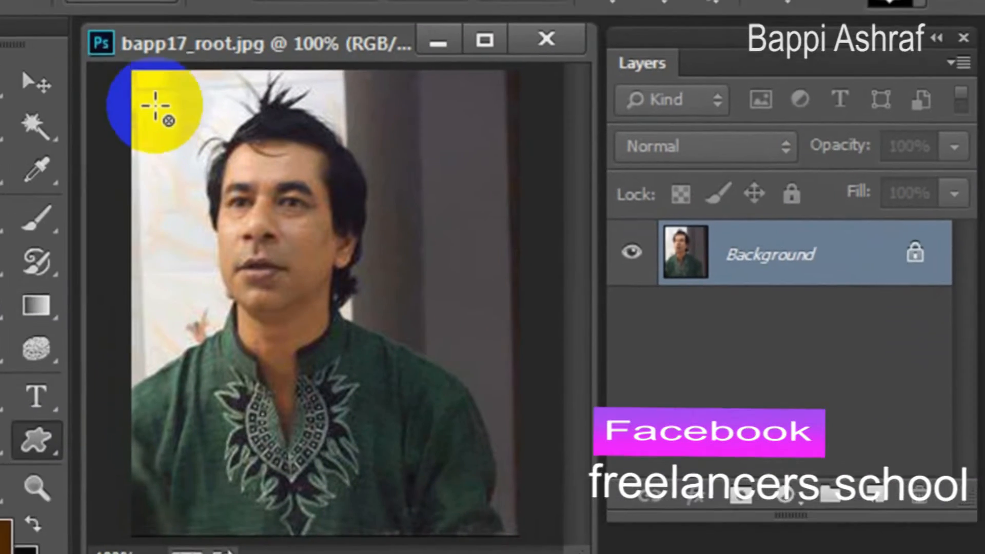
# Draw a large eight-pointed star path over the portrait and reposition it with Path Selection so it frames the man's head.
pyautogui.moveTo(137, 85); pyautogui.dragTo(292, 242)
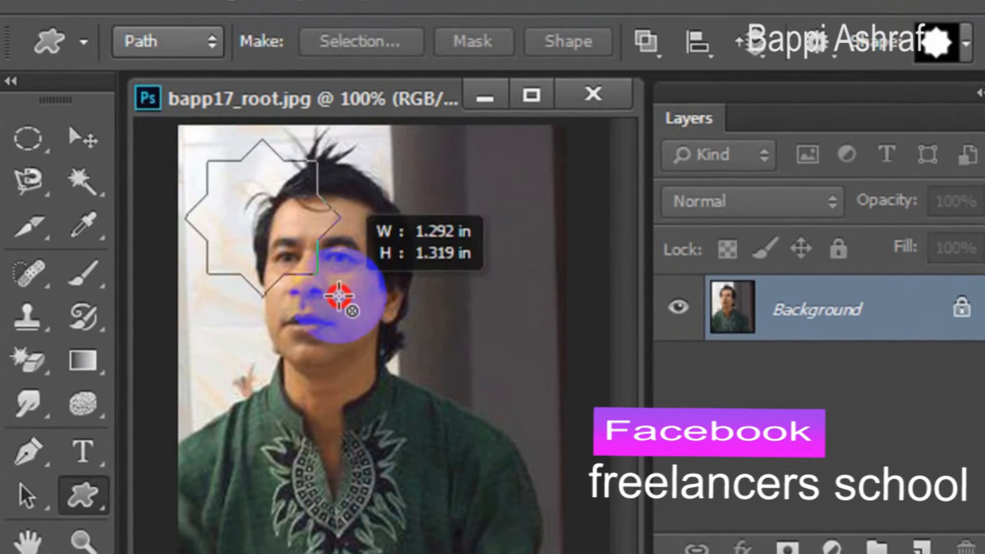
pyautogui.moveTo(339, 296); pyautogui.dragTo(553, 507)
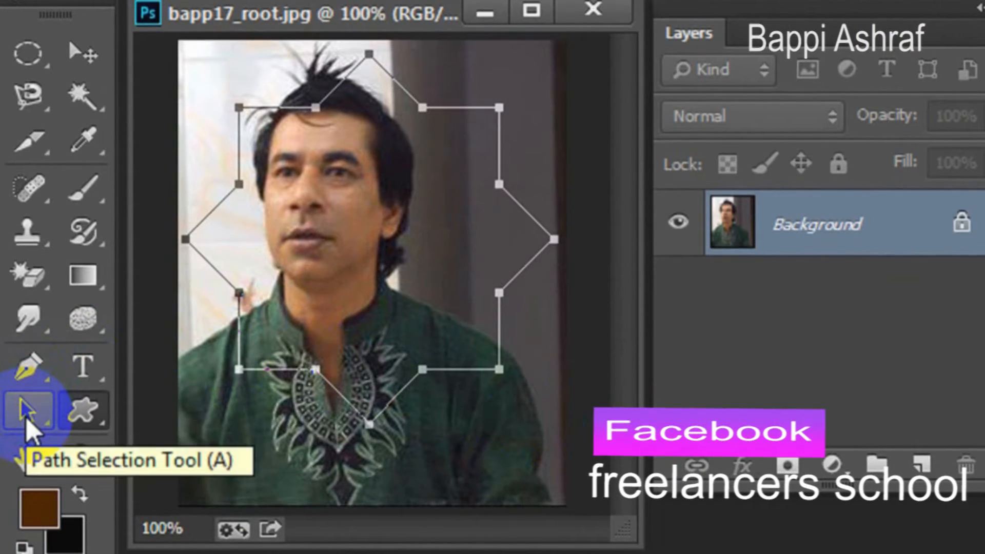
pyautogui.click(380, 362)
pyautogui.moveTo(502, 332); pyautogui.dragTo(459, 318)
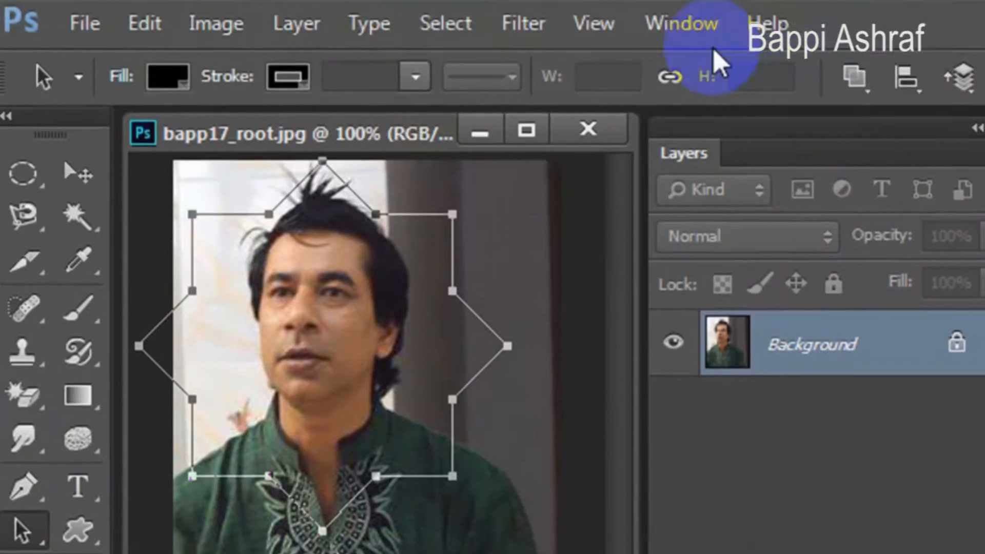
# Show the Paths panel, load the star work path as a selection and copy the selected part of the portrait.
pyautogui.click(682, 23)
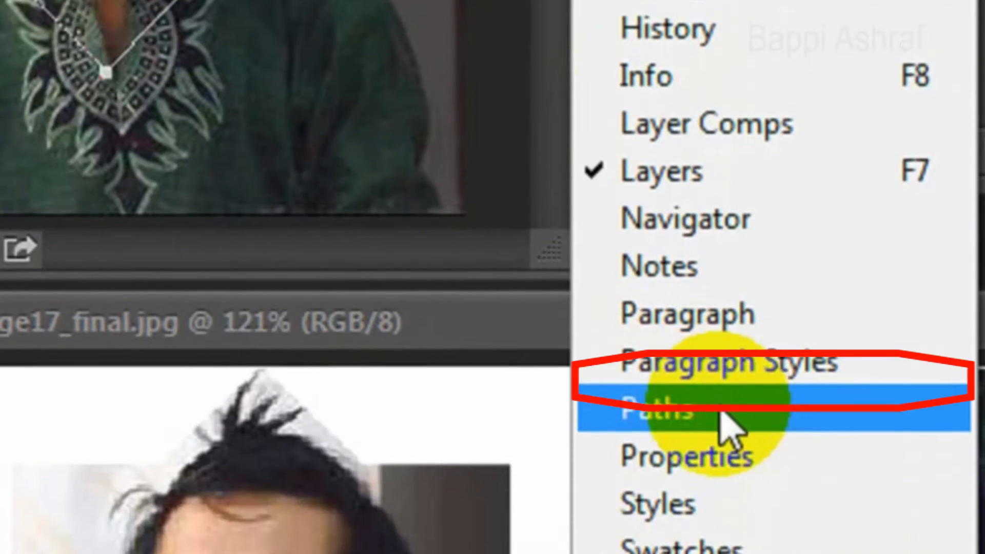
pyautogui.click(725, 413)
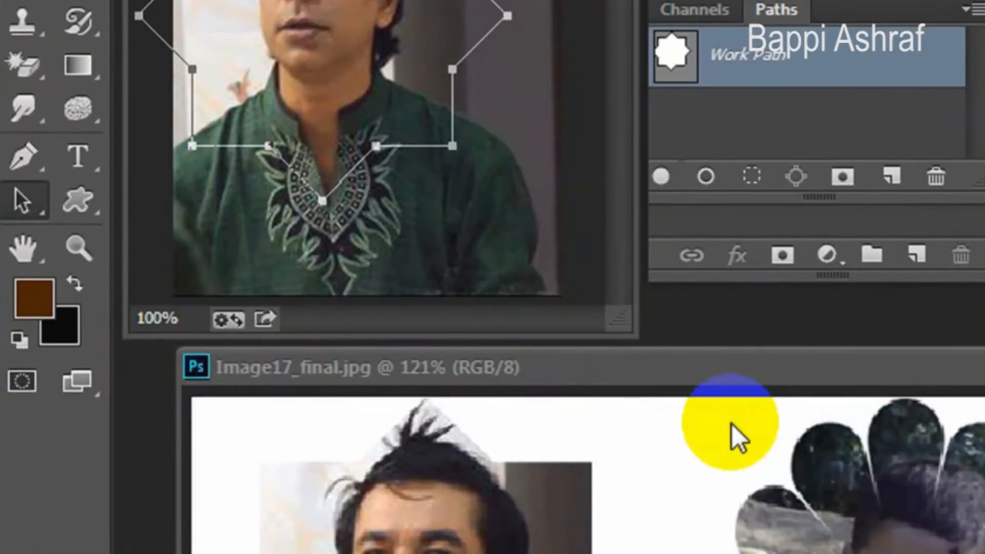
pyautogui.click(751, 177)
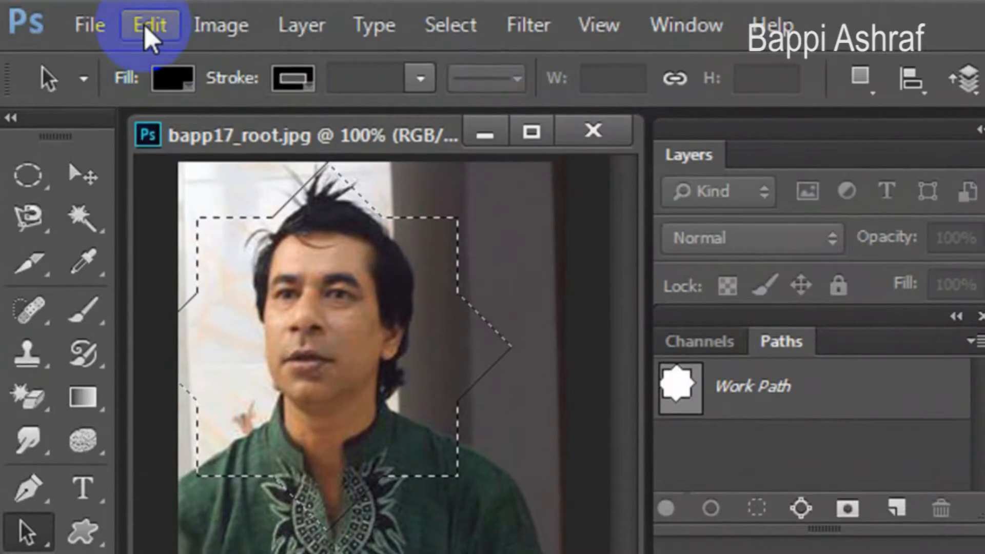
pyautogui.click(149, 26)
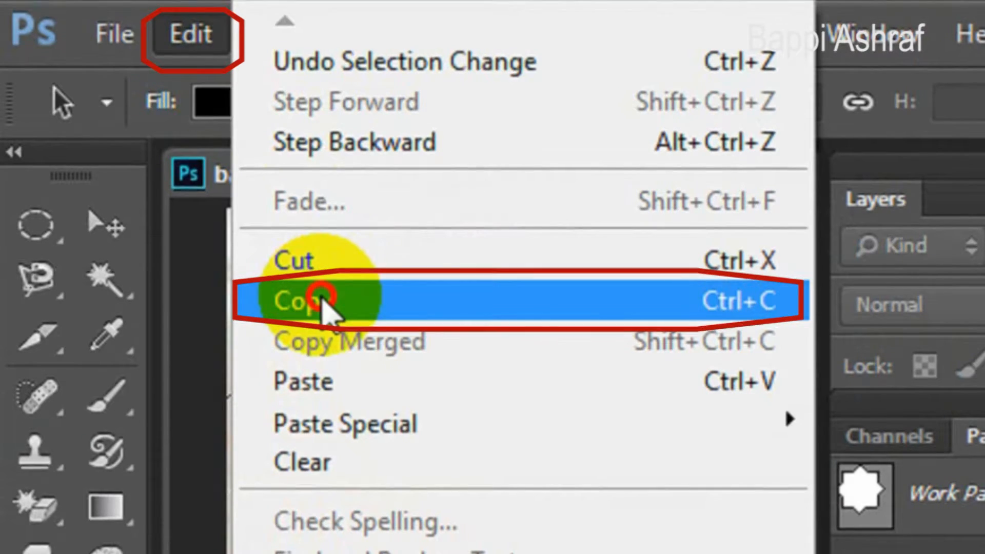
pyautogui.click(323, 304)
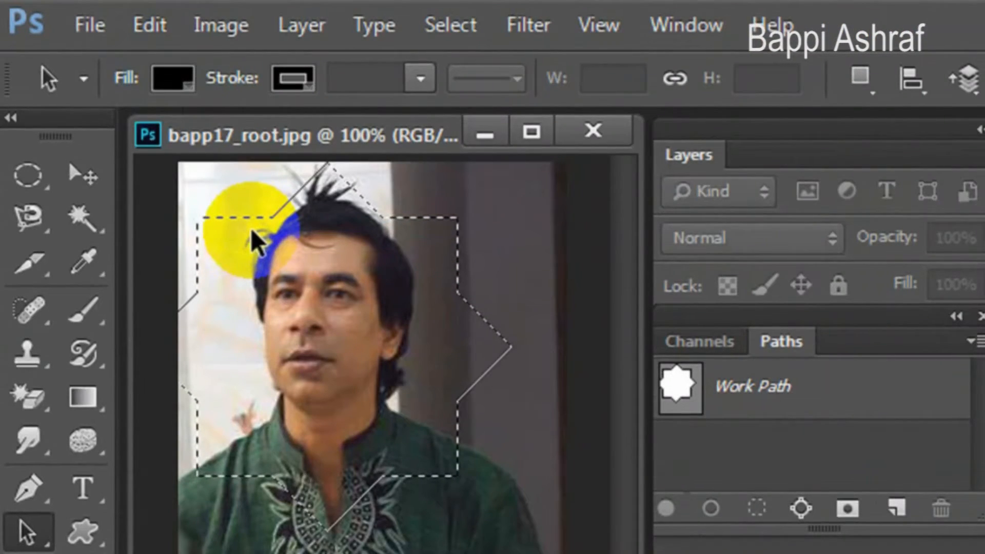
# Create a new RGB document at 72 pixels/inch with a white background, paste the star-shaped portrait into it and close the Paths panel.
pyautogui.click(88, 27)
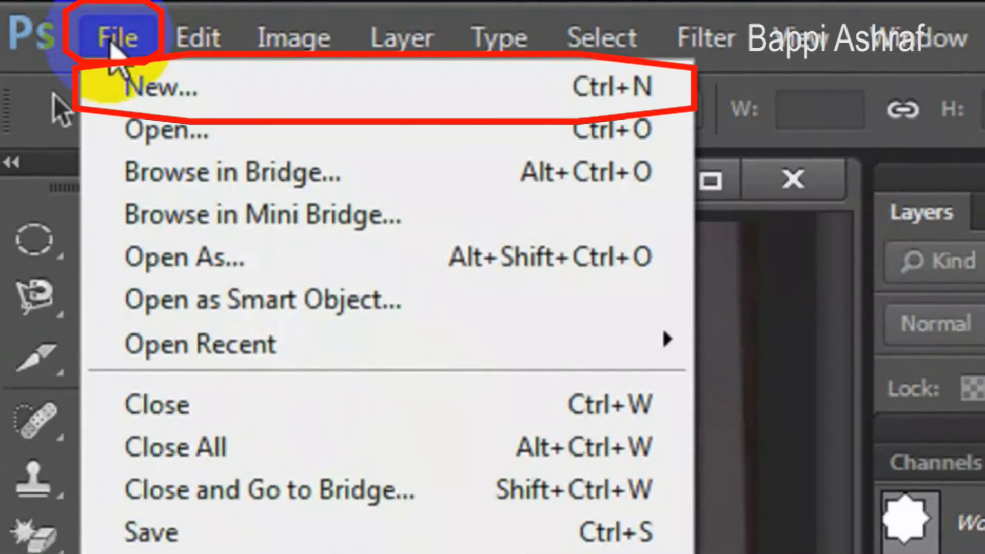
pyautogui.click(187, 91)
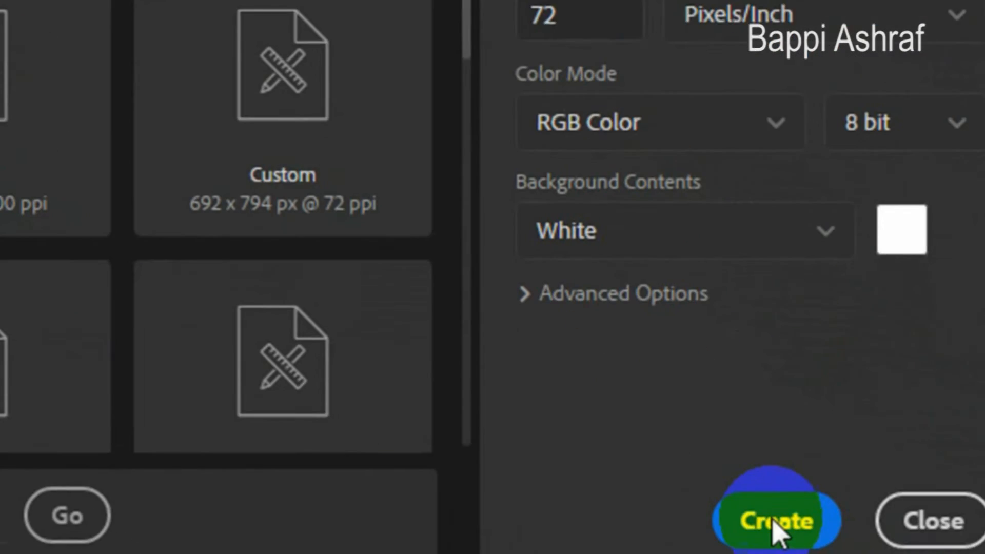
pyautogui.click(715, 485)
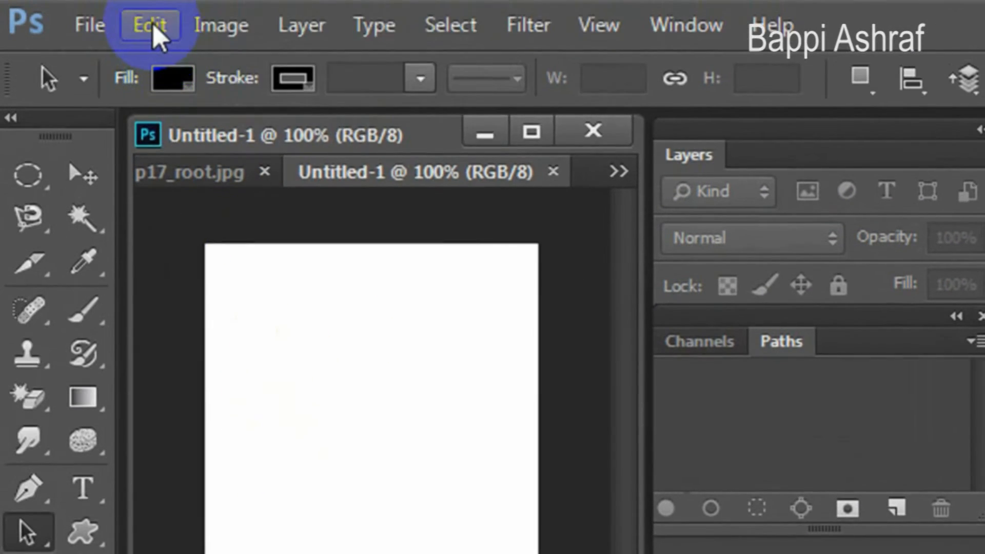
pyautogui.click(153, 29)
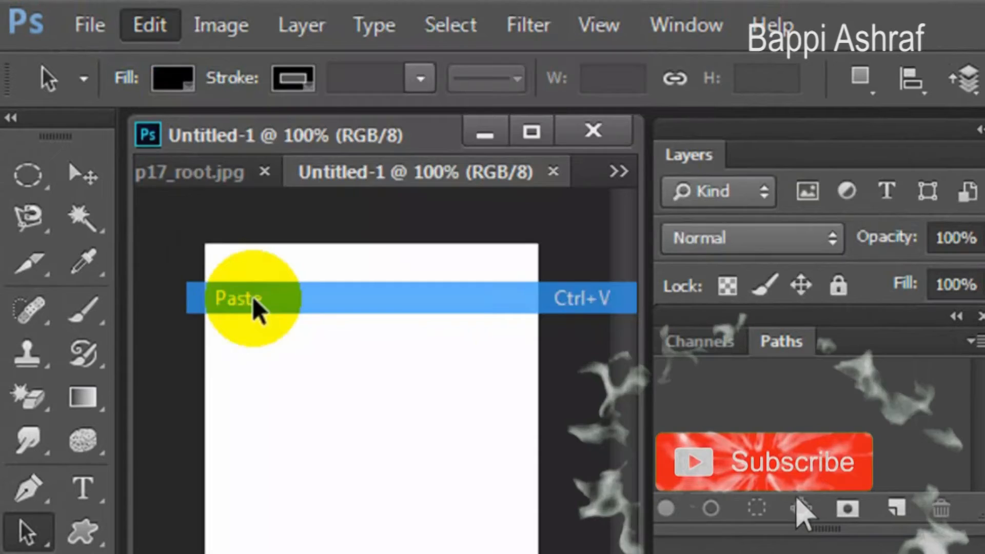
pyautogui.click(254, 303)
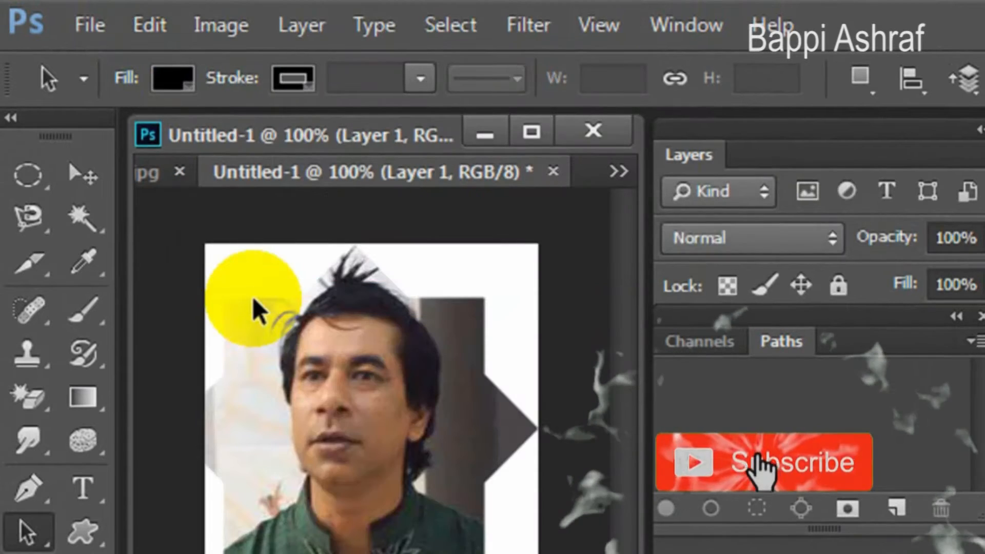
pyautogui.click(846, 375)
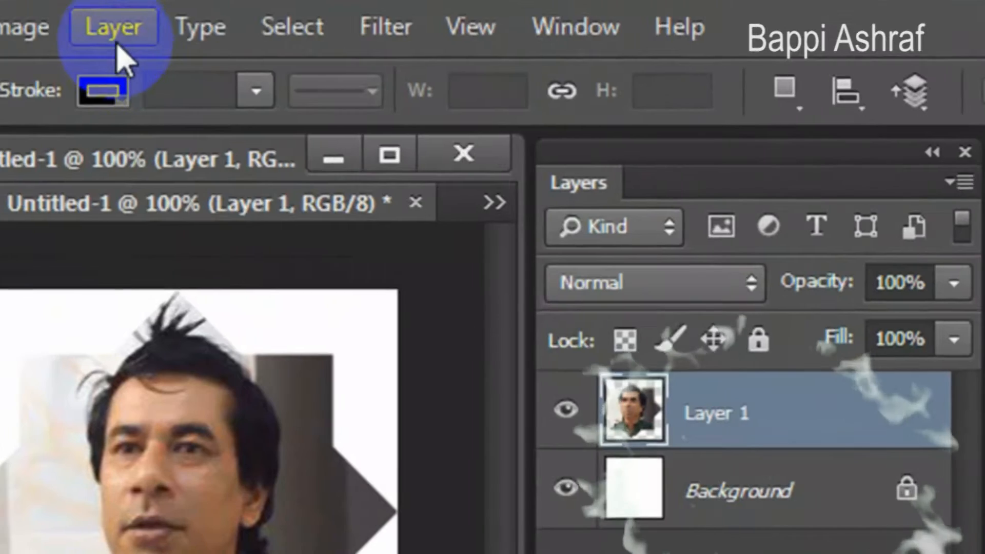
# Apply a Bevel & Emboss layer style to the pasted portrait with style Emboss, size 8 px and soften 2 px.
pyautogui.click(115, 27)
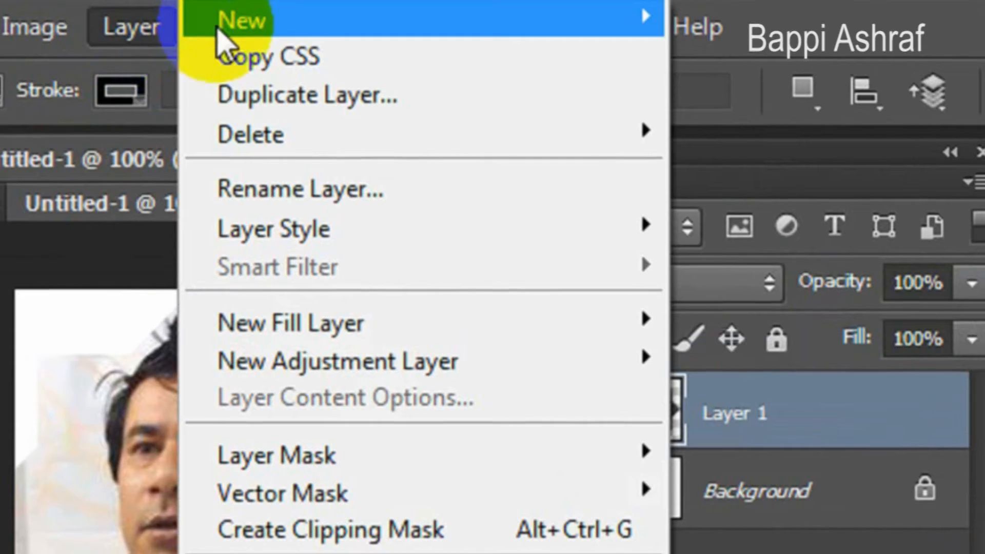
pyautogui.moveTo(281, 231)
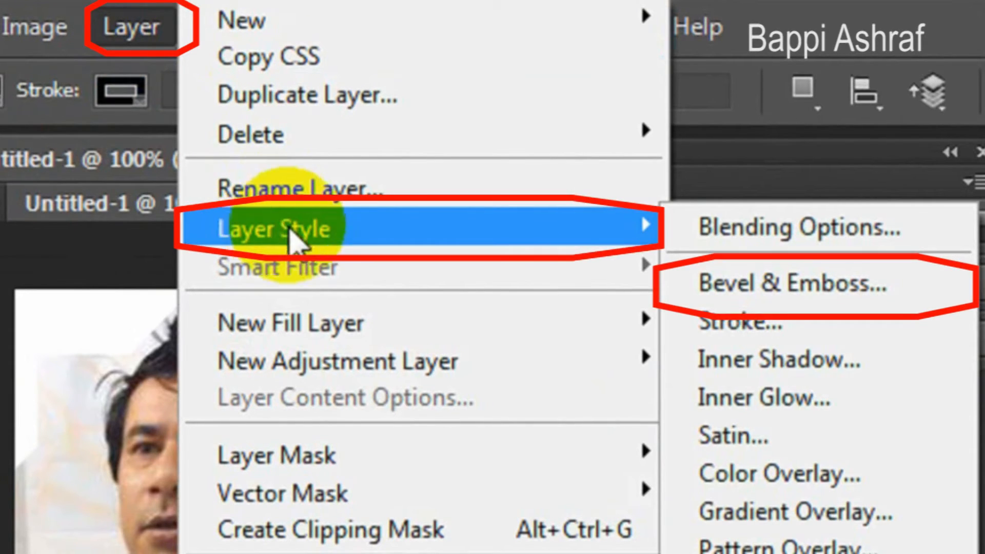
pyautogui.click(699, 286)
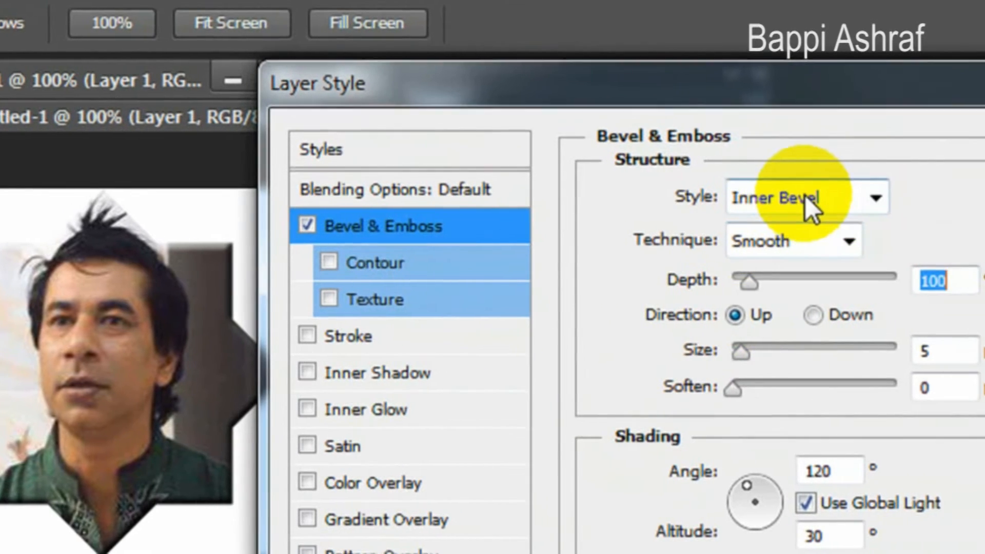
pyautogui.click(810, 205)
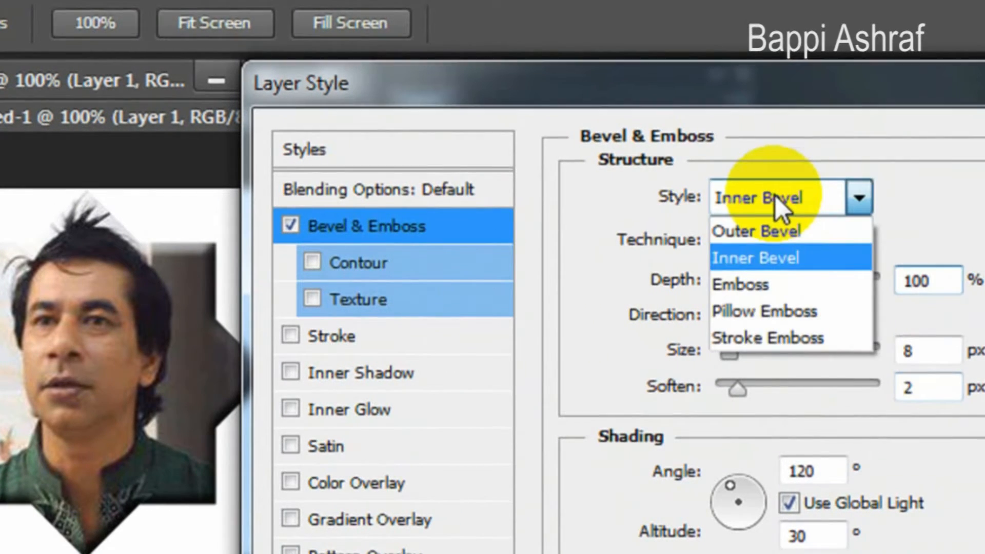
pyautogui.click(796, 281)
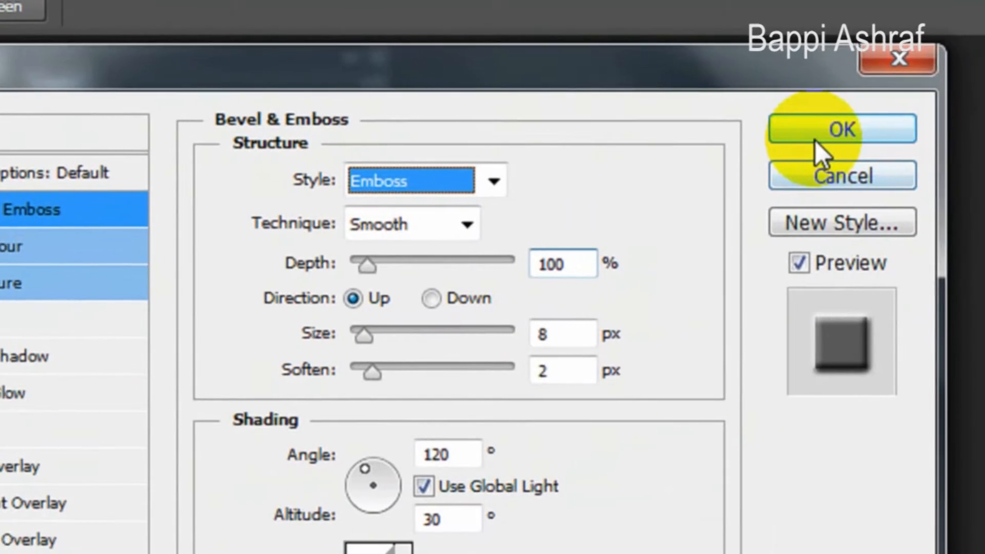
pyautogui.click(840, 128)
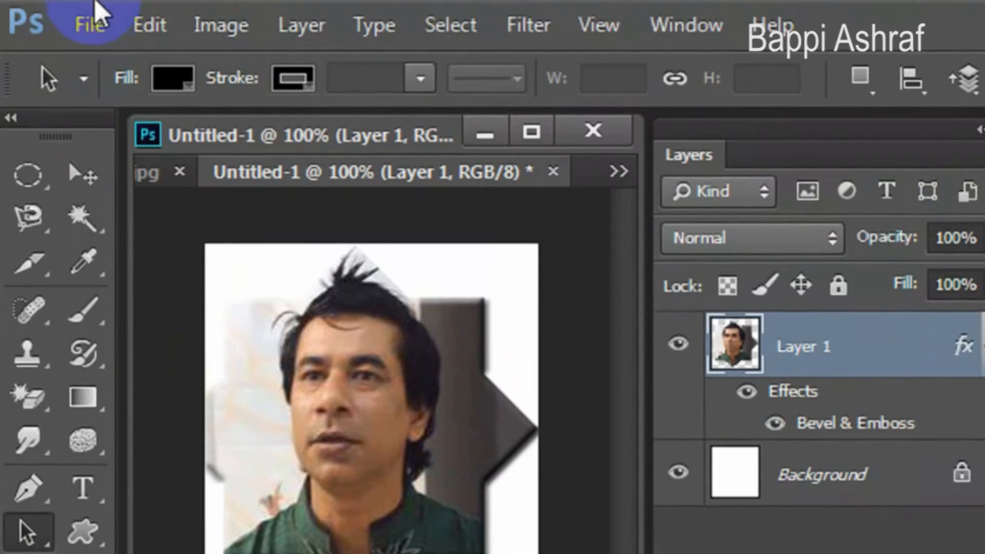
# Save the embossed star portrait as a JPEG named bapp17_Final, accepting the JPEG options.
pyautogui.click(91, 25)
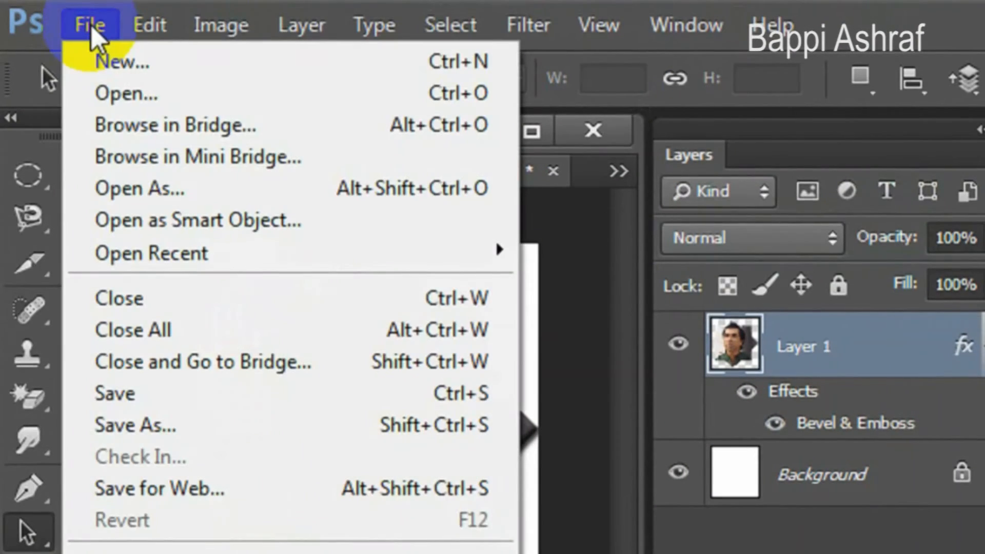
pyautogui.click(172, 425)
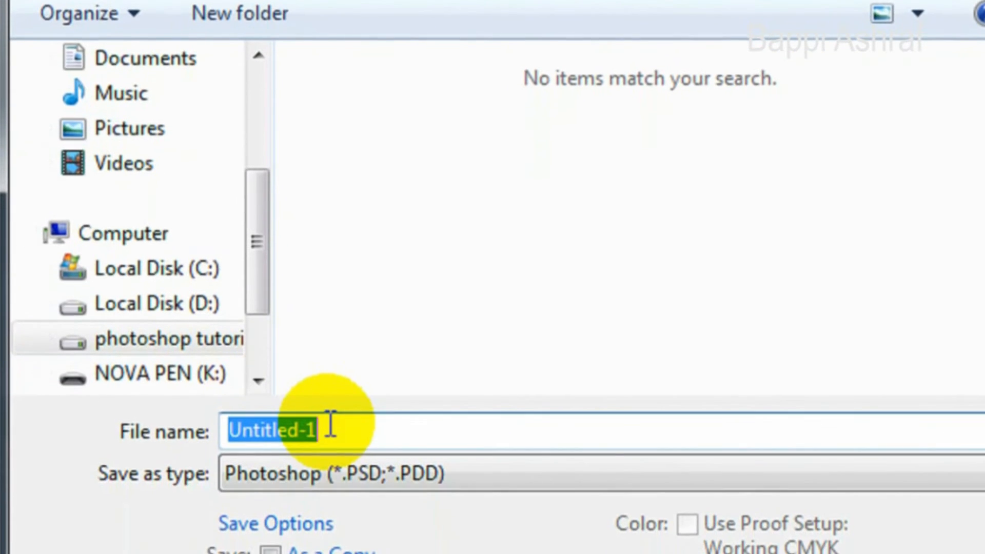
pyautogui.click(340, 474)
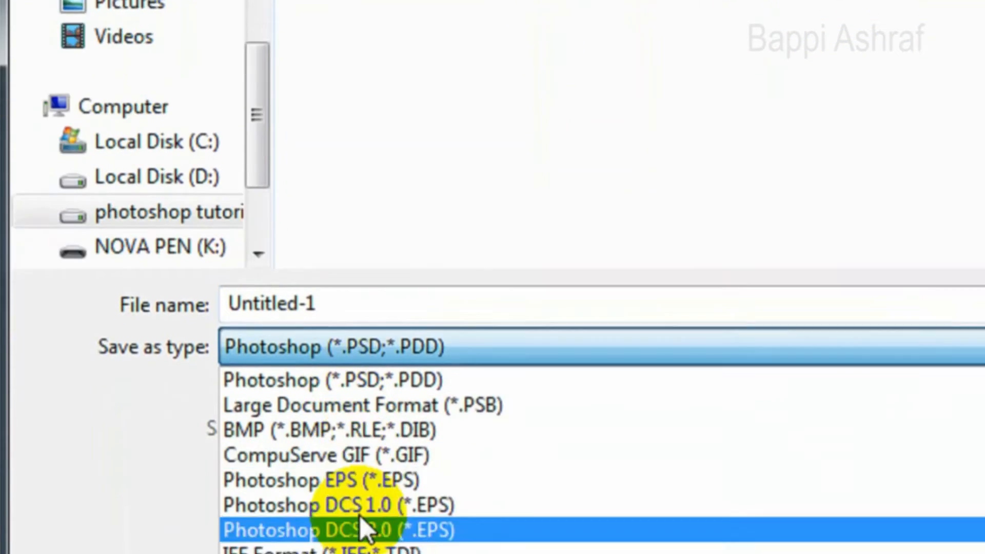
pyautogui.click(367, 464)
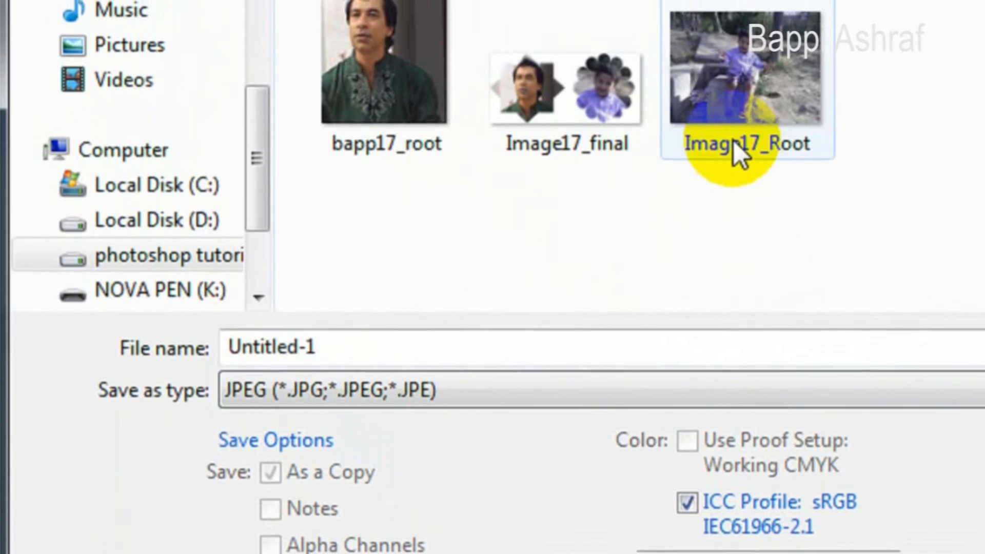
pyautogui.click(378, 141)
pyautogui.doubleClick(394, 353)
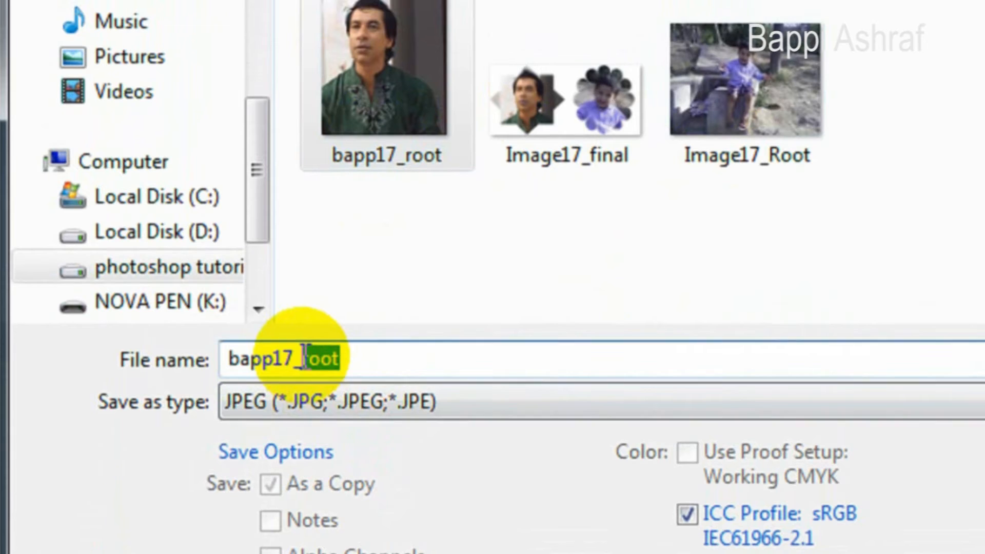
pyautogui.press('BackSpace')
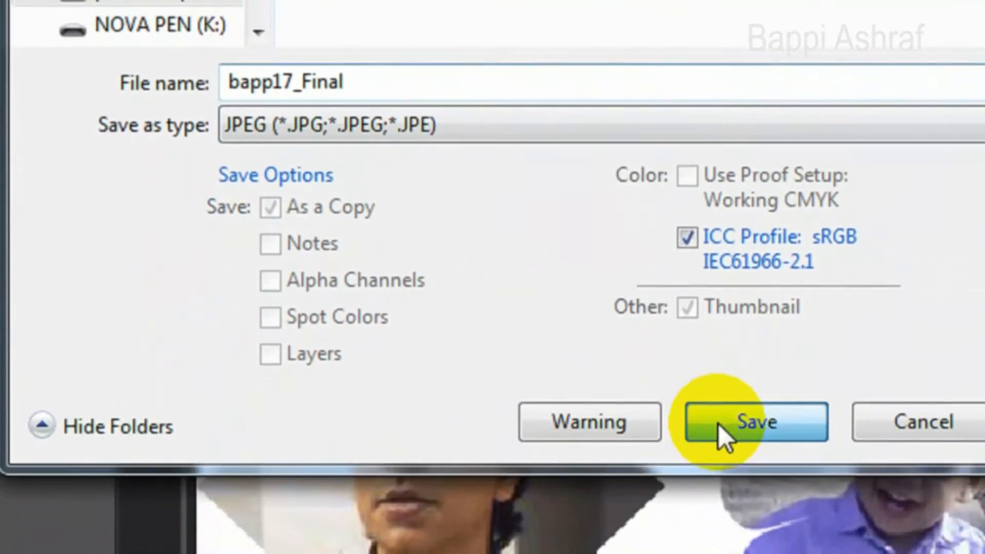
pyautogui.click(718, 424)
pyautogui.click(666, 161)
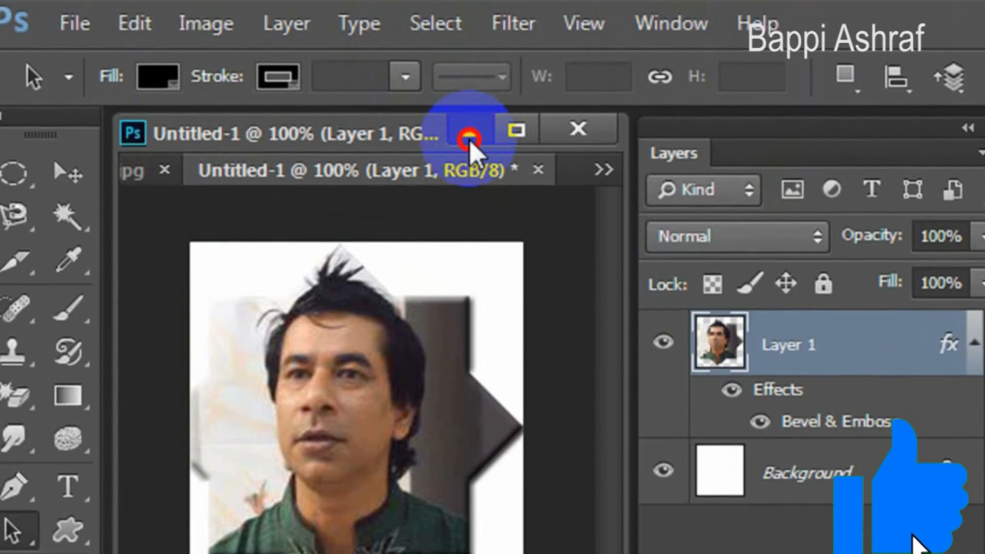
# Minimize the star document's window, bring up Image17_Root.jpg and arrange its window beside the Layers panel.
pyautogui.click(468, 121)
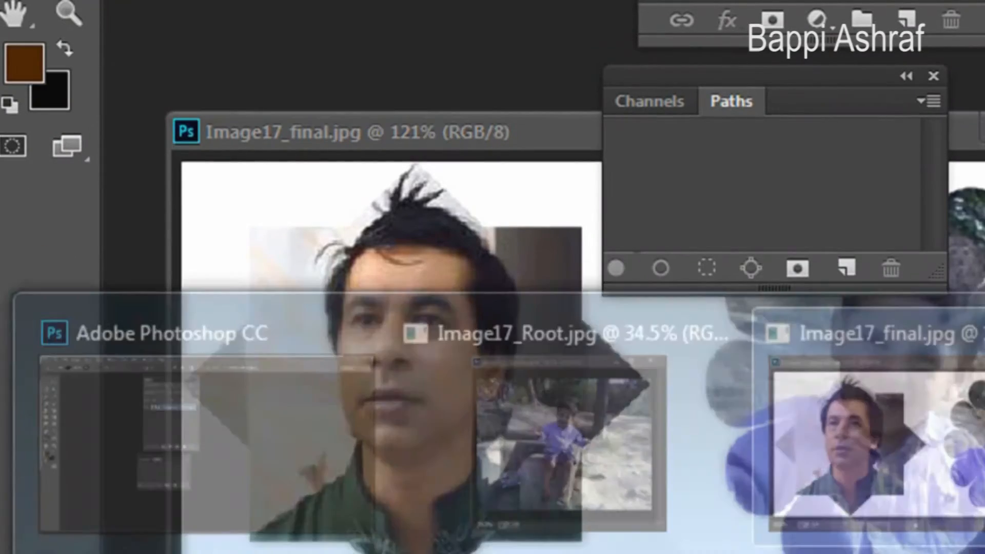
pyautogui.moveTo(708, 553)
pyautogui.click(569, 461)
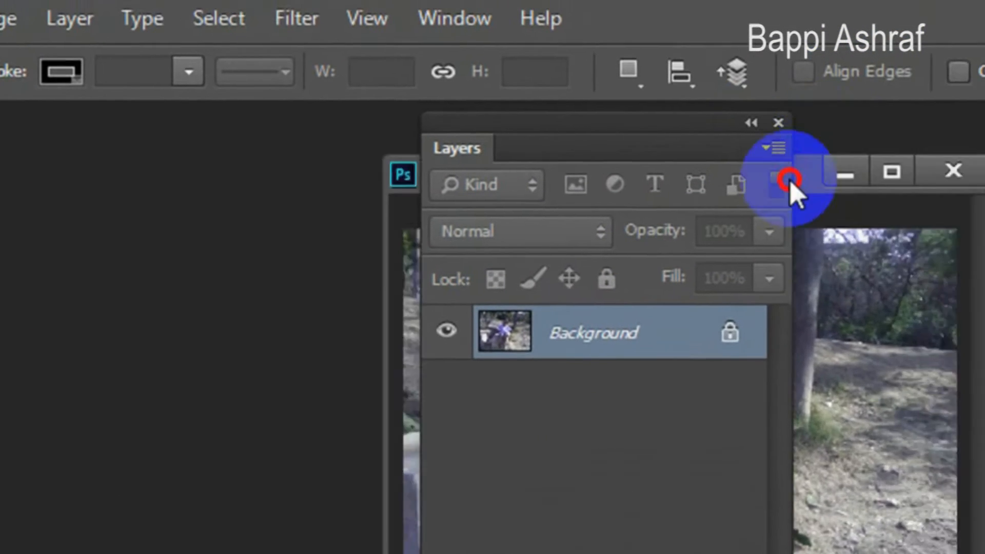
pyautogui.moveTo(790, 182); pyautogui.dragTo(290, 140)
pyautogui.moveTo(524, 143); pyautogui.dragTo(650, 154)
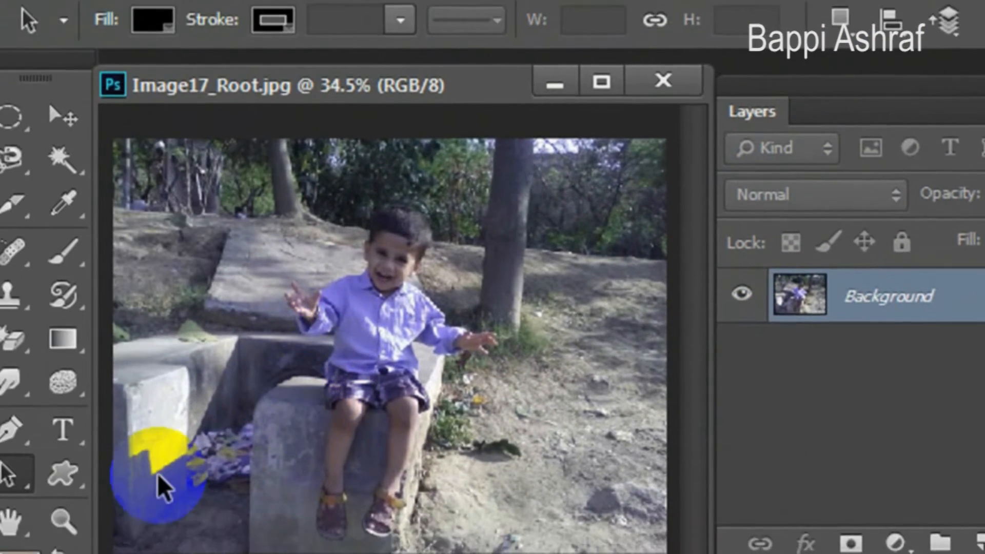
# Activate the Custom Shape tool and choose the solid flower shape with rounded petals from the shape library.
pyautogui.click(62, 473)
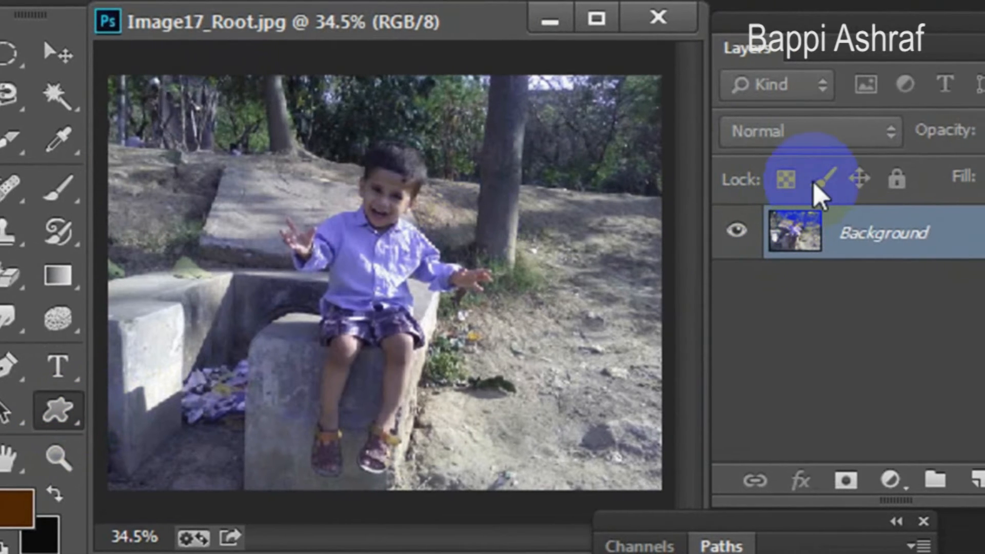
pyautogui.click(801, 82)
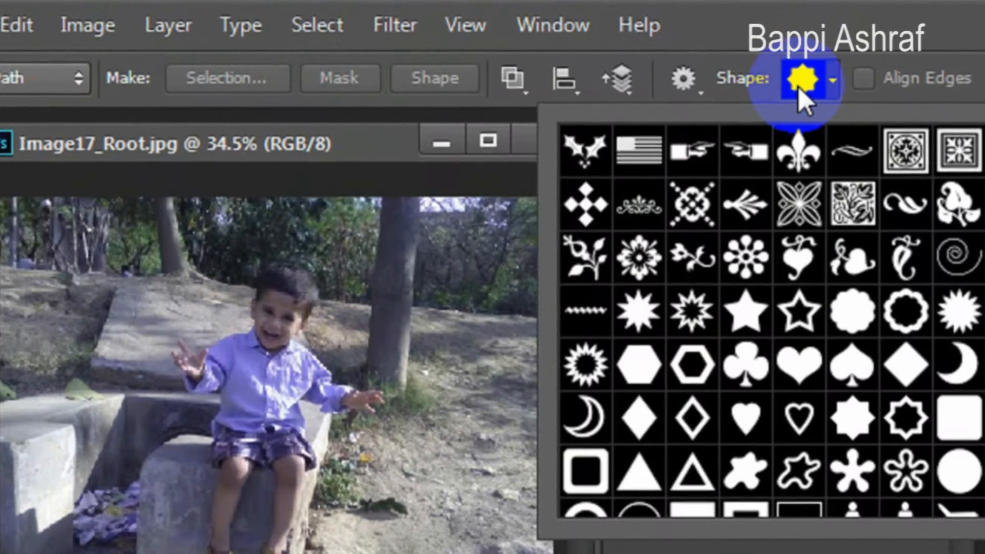
pyautogui.scroll(-1, 842, 319)
pyautogui.scroll(3, 871, 387)
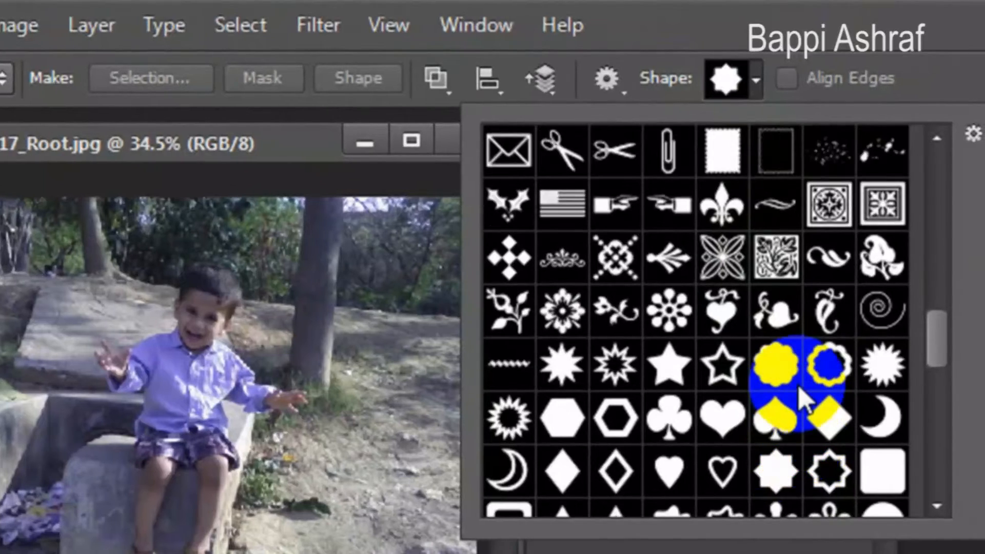
pyautogui.scroll(-10, 800, 390)
pyautogui.scroll(-1, 802, 394)
pyautogui.scroll(12, 805, 389)
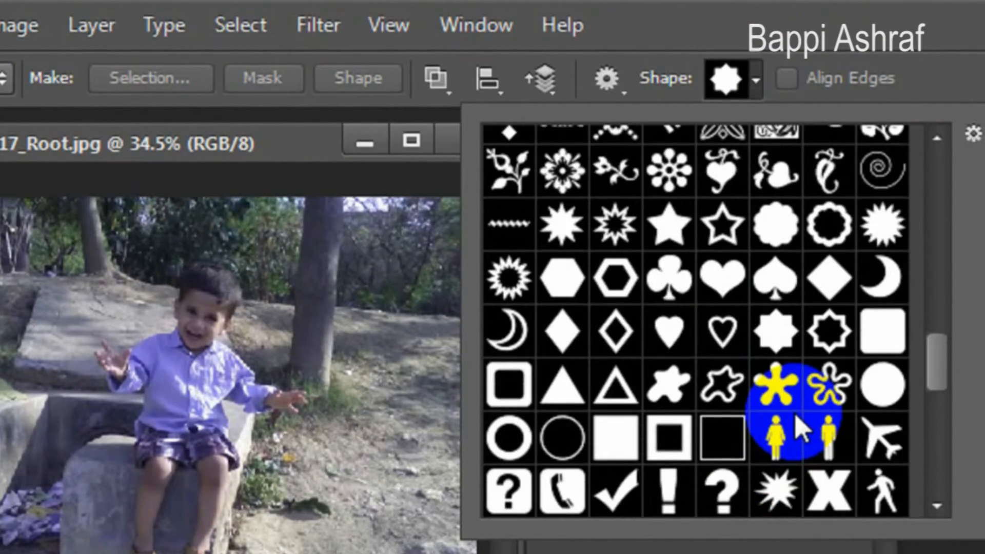
pyautogui.scroll(1, 800, 431)
pyautogui.scroll(10, 797, 426)
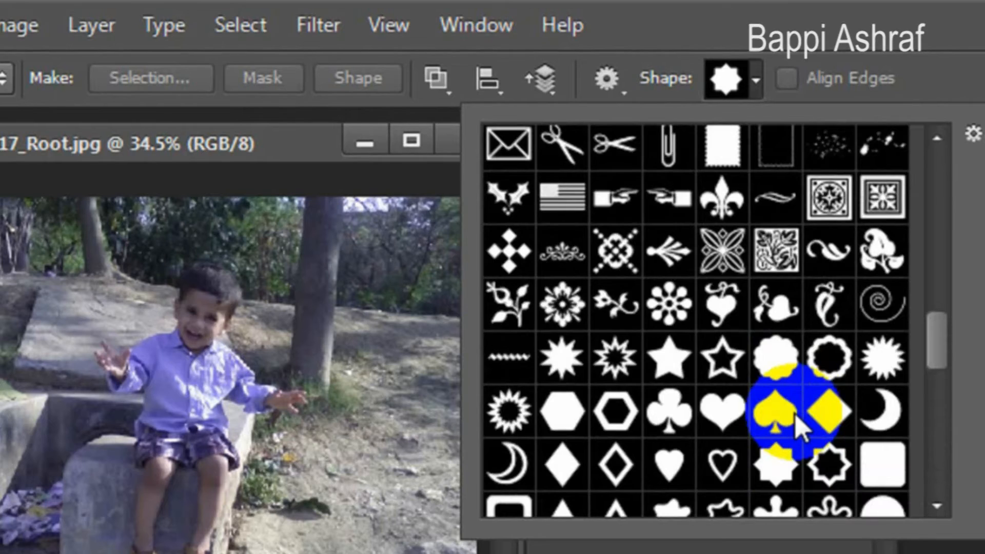
pyautogui.scroll(1, 803, 425)
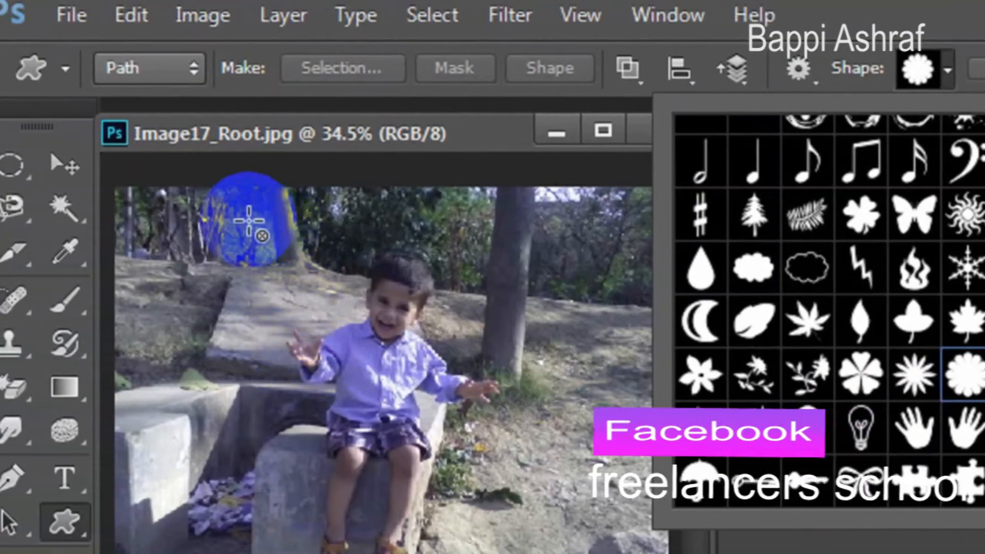
# Draw a large flower path around the seated boy and load the work path as a selection.
pyautogui.moveTo(249, 221); pyautogui.dragTo(544, 499)
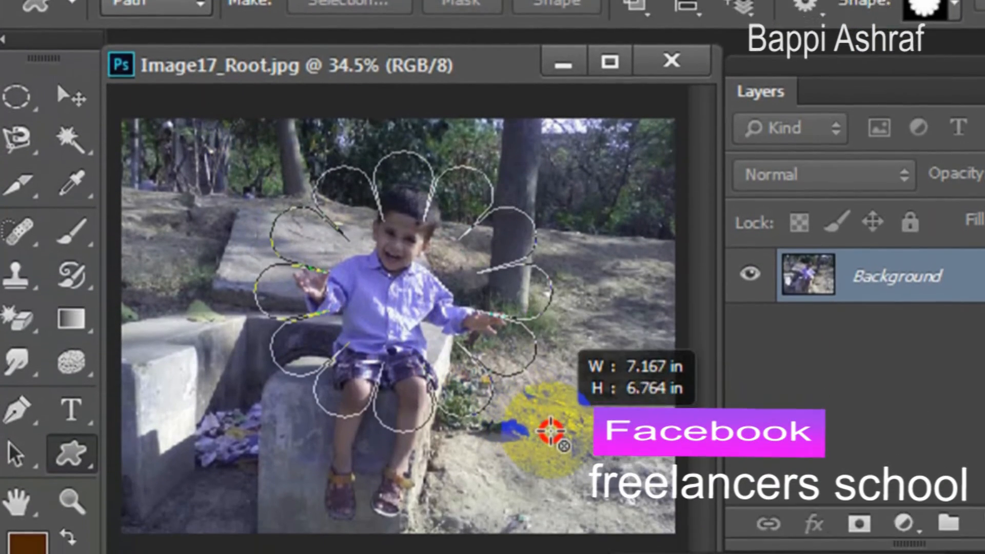
pyautogui.moveTo(550, 431); pyautogui.dragTo(552, 437)
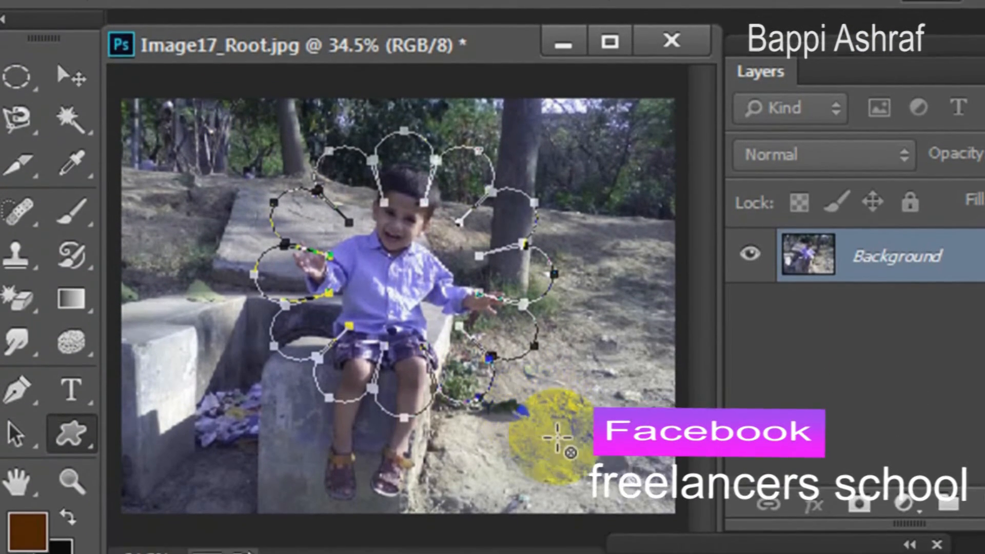
pyautogui.moveTo(658, 550); pyautogui.dragTo(638, 155)
pyautogui.moveTo(638, 93); pyautogui.dragTo(637, 90)
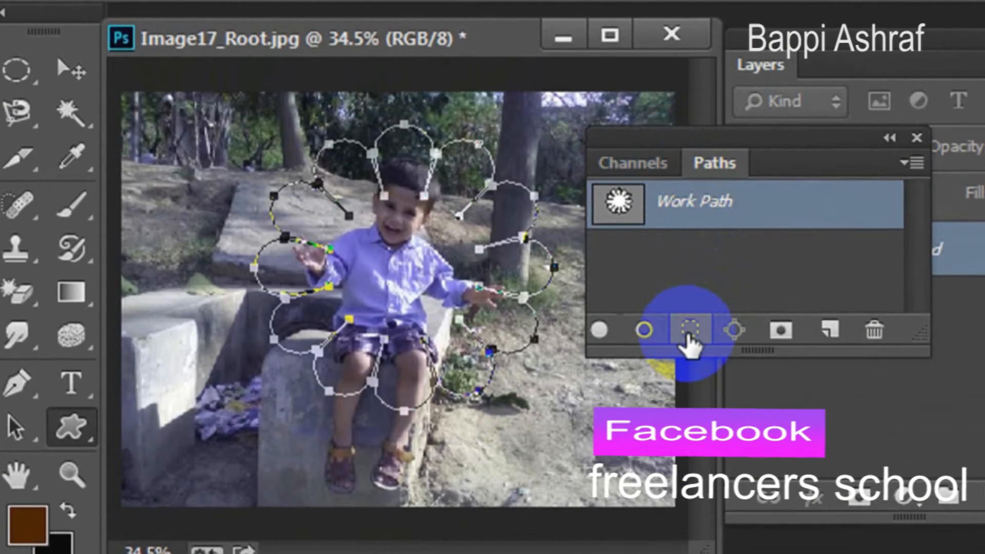
pyautogui.click(689, 330)
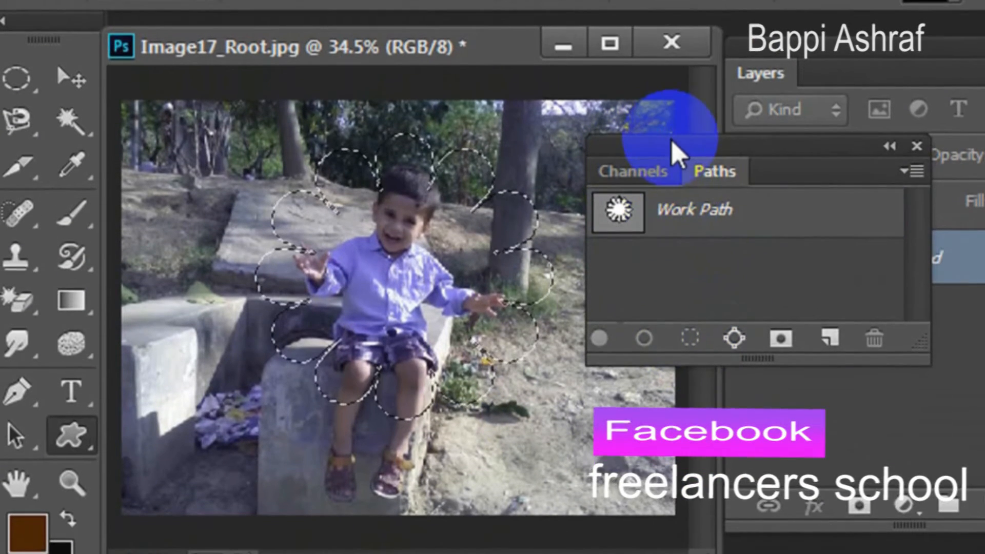
# Move the Paths panel off the photo and copy the flower-shaped selection of the boy.
pyautogui.moveTo(671, 134); pyautogui.dragTo(770, 142)
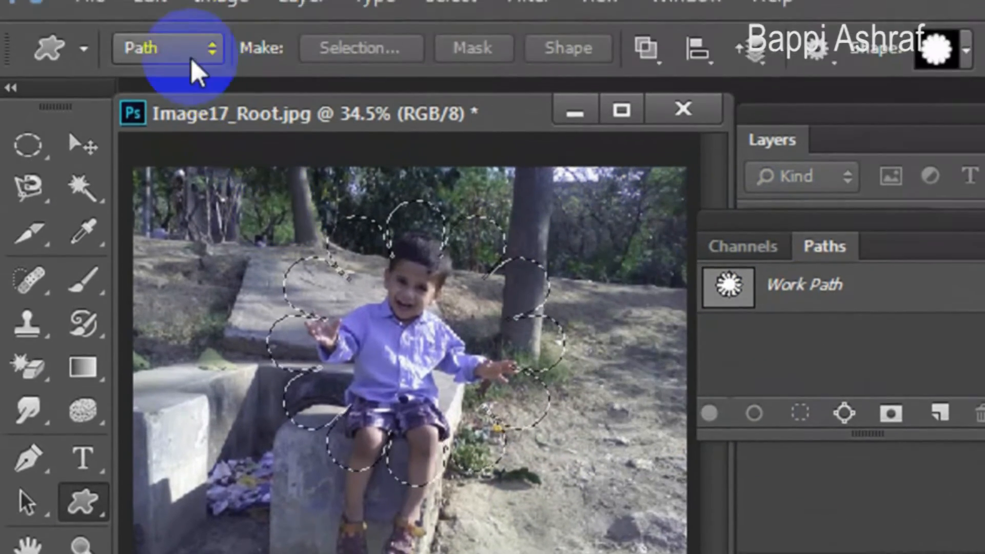
pyautogui.click(149, 25)
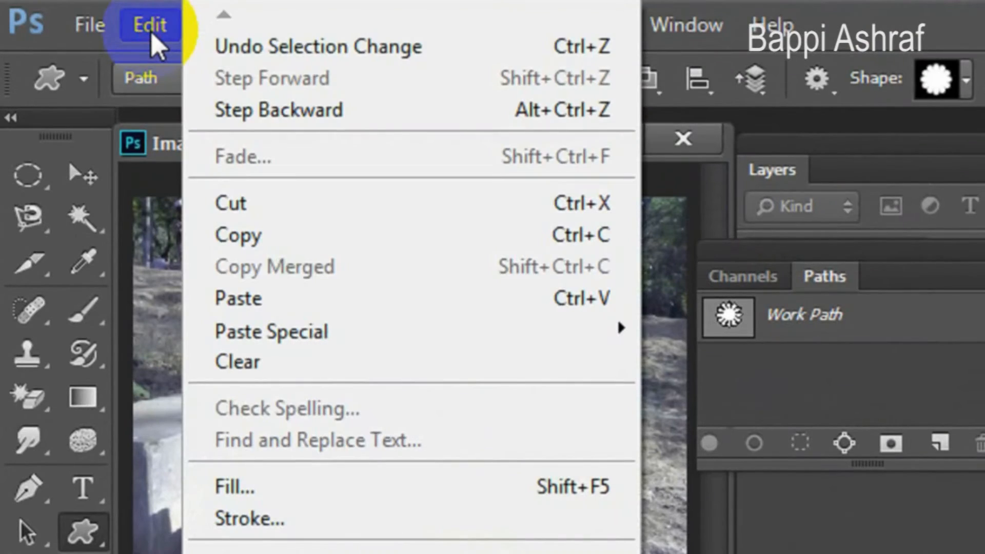
pyautogui.click(299, 236)
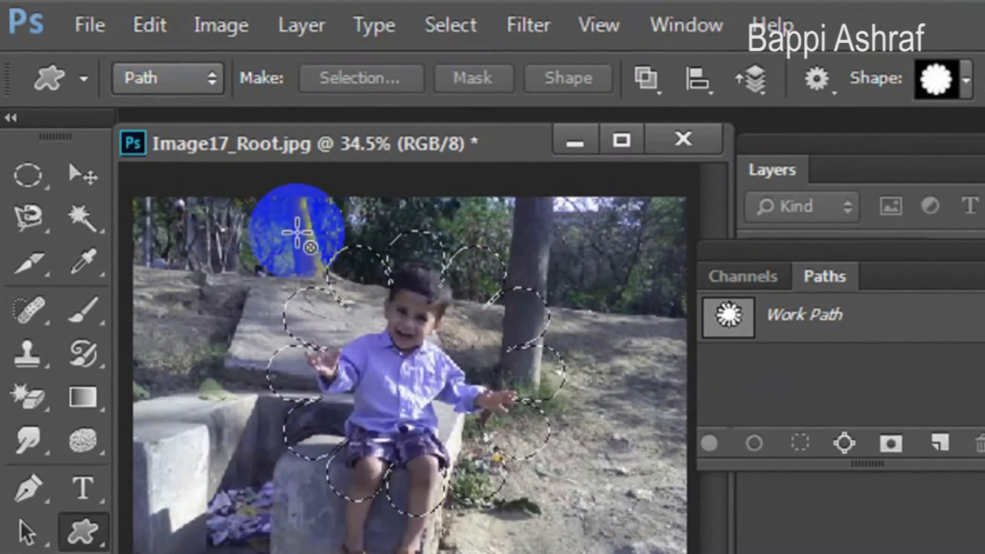
# Create a new document with the offered settings and paste the flower-shaped cutout of the boy into it.
pyautogui.click(92, 25)
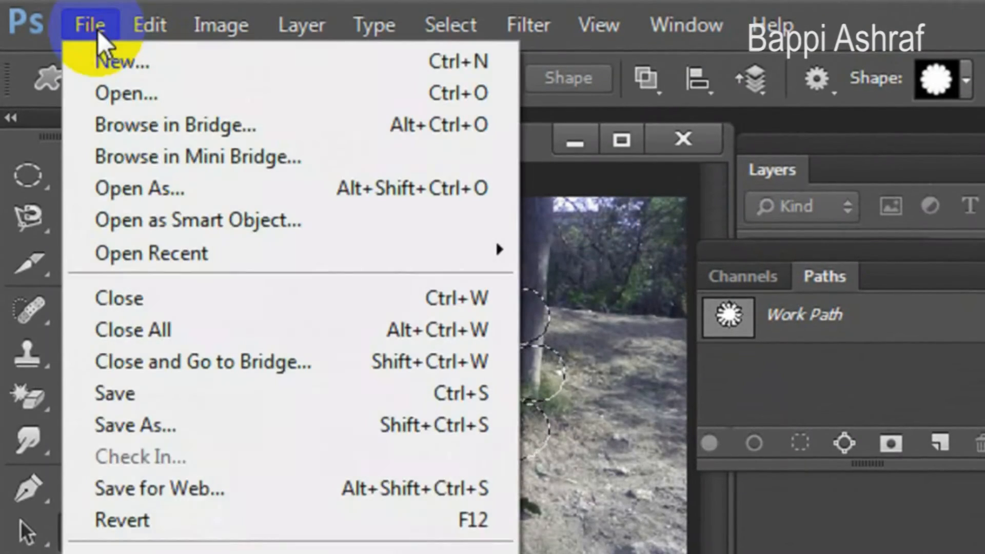
pyautogui.click(109, 59)
pyautogui.click(861, 167)
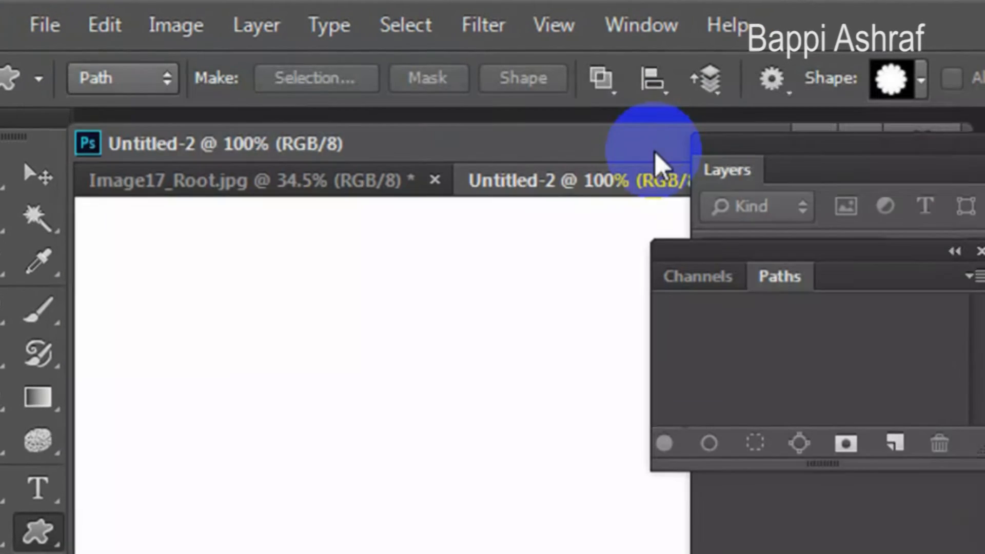
pyautogui.click(151, 27)
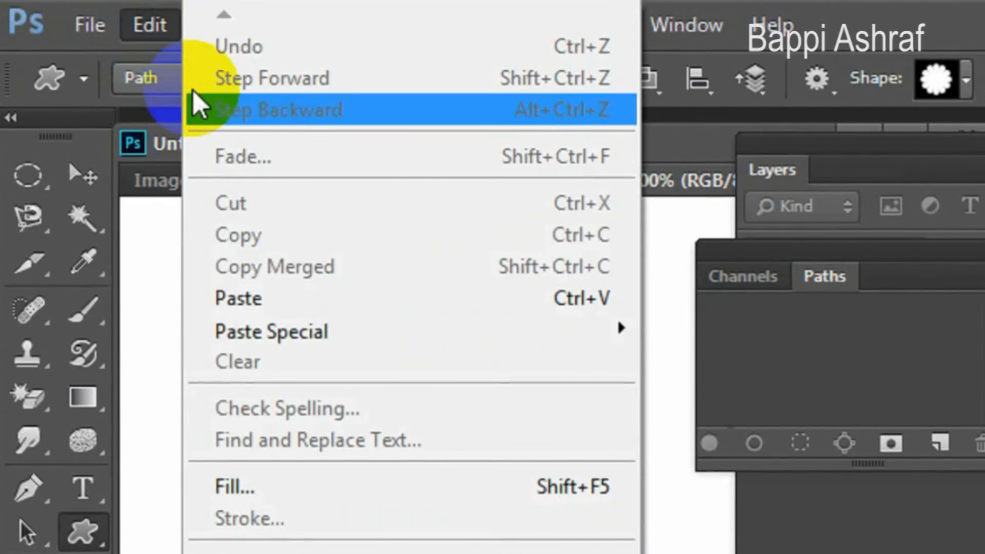
pyautogui.click(285, 298)
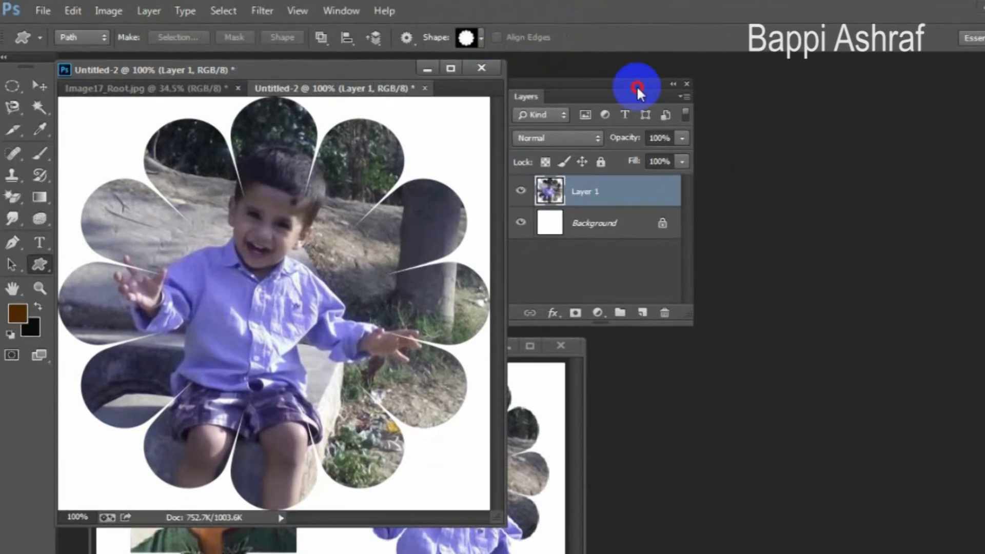
# Move the Layers panel aside, zoom the new document out to about 75% and shrink its window around the image.
pyautogui.moveTo(638, 91); pyautogui.dragTo(649, 88)
pyautogui.scroll(-2, 229, 351)
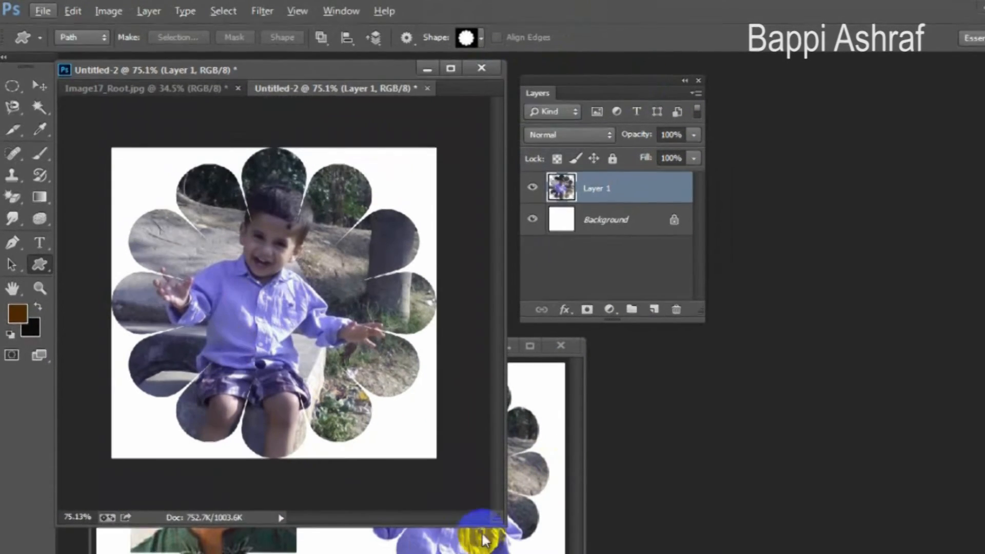
pyautogui.moveTo(509, 523); pyautogui.dragTo(412, 430)
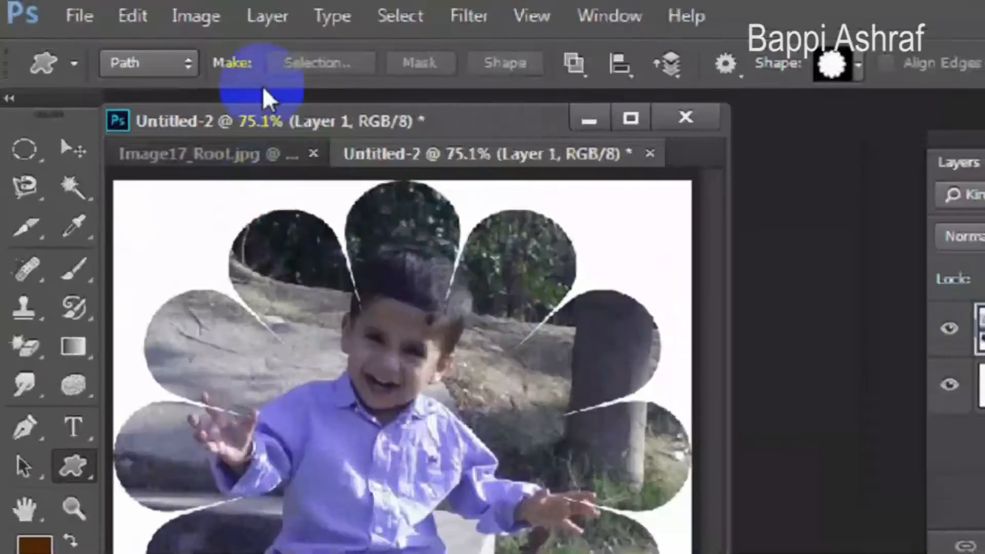
# Apply a Bevel & Emboss layer style to the flower cutout with style Emboss and depth 337%.
pyautogui.click(148, 11)
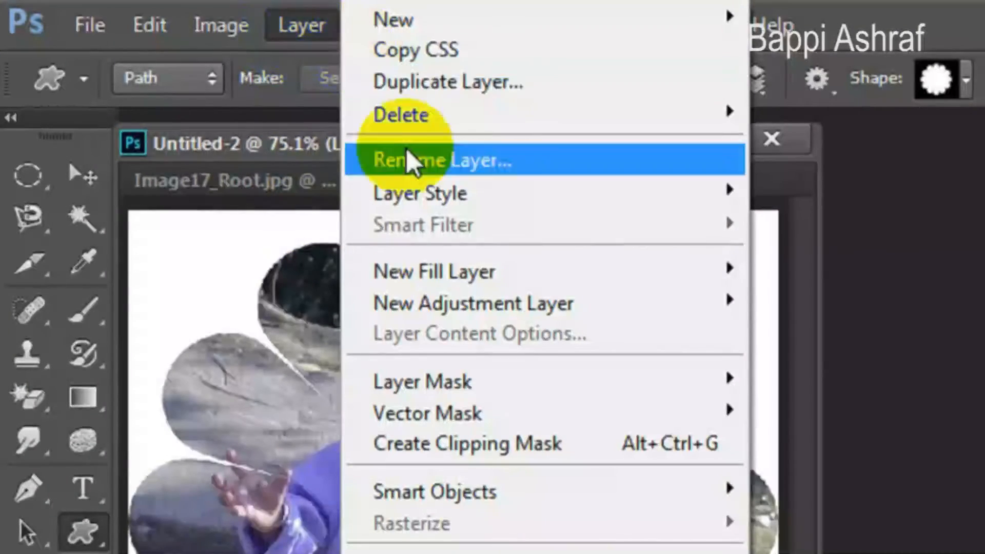
pyautogui.moveTo(433, 191)
pyautogui.click(802, 235)
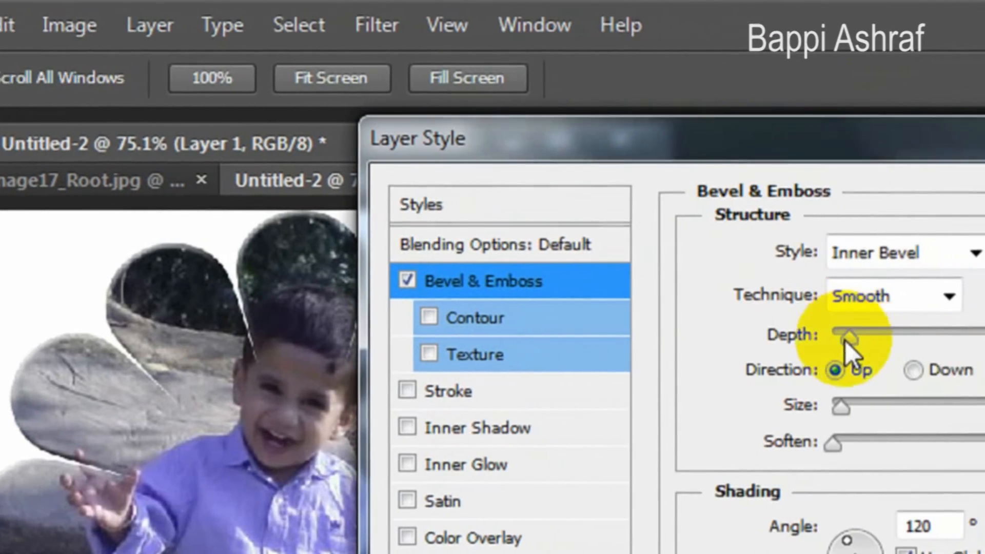
pyautogui.moveTo(982, 335); pyautogui.dragTo(984, 338)
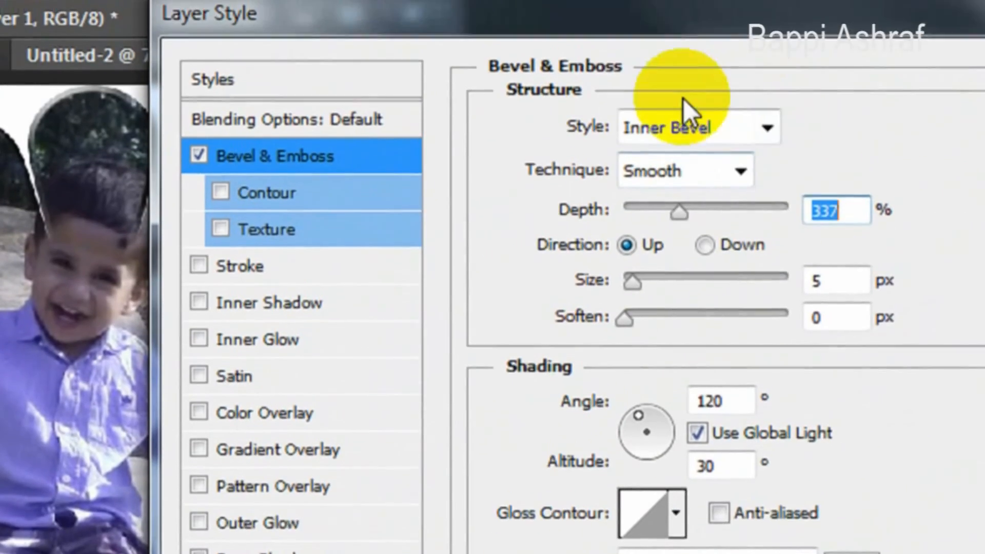
pyautogui.click(682, 128)
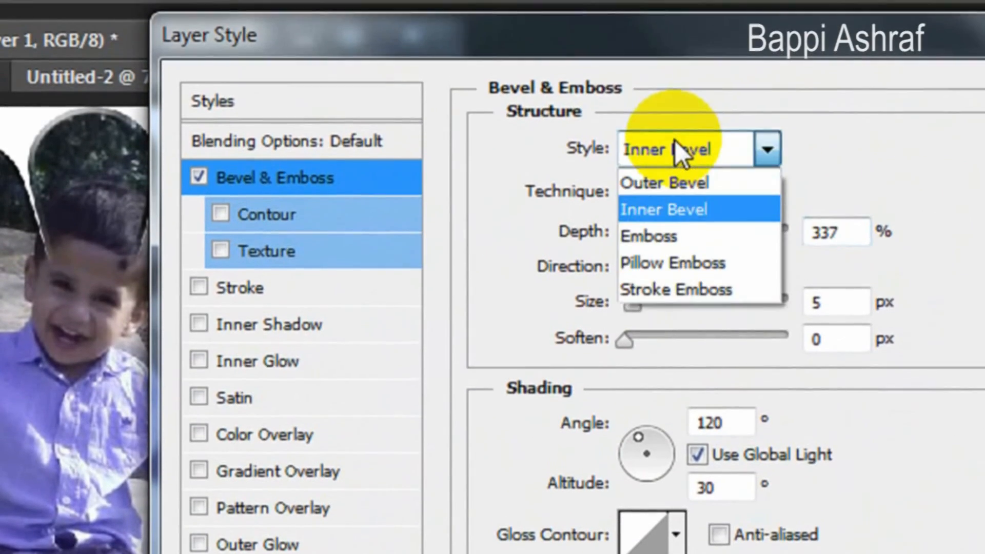
pyautogui.click(653, 212)
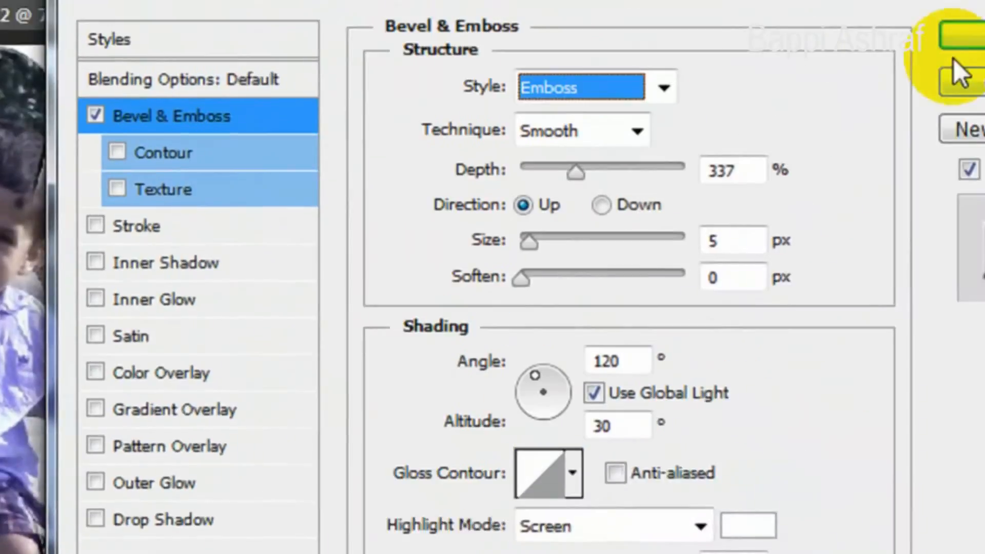
pyautogui.click(844, 117)
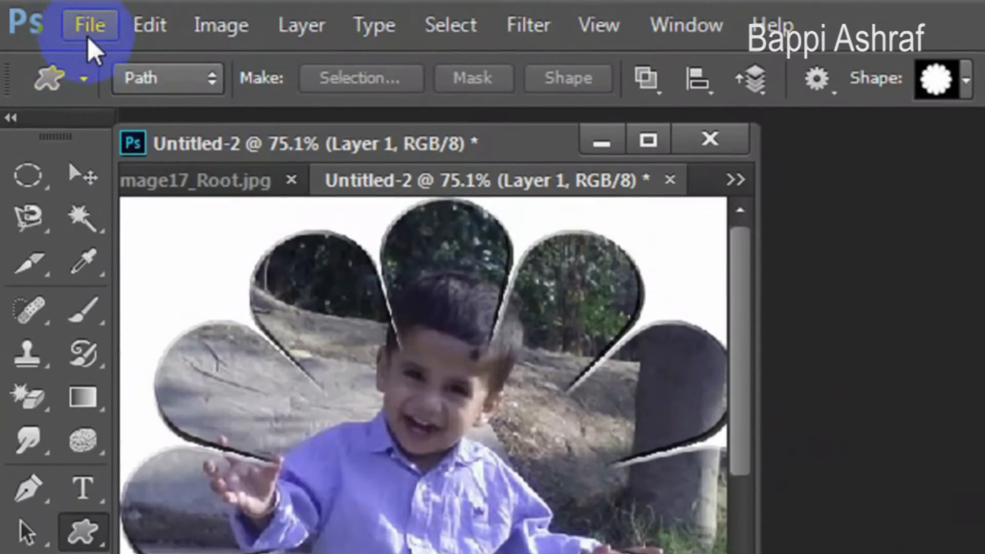
# Save the embossed flower cutout as a JPEG named "Image17_Final 2", keeping the offered JPEG options.
pyautogui.click(87, 26)
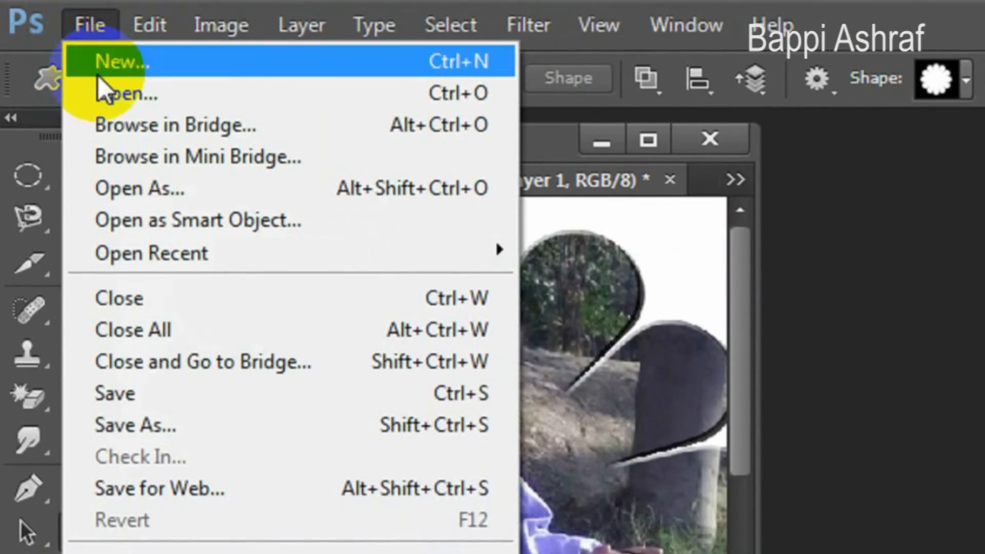
pyautogui.click(173, 424)
pyautogui.click(268, 466)
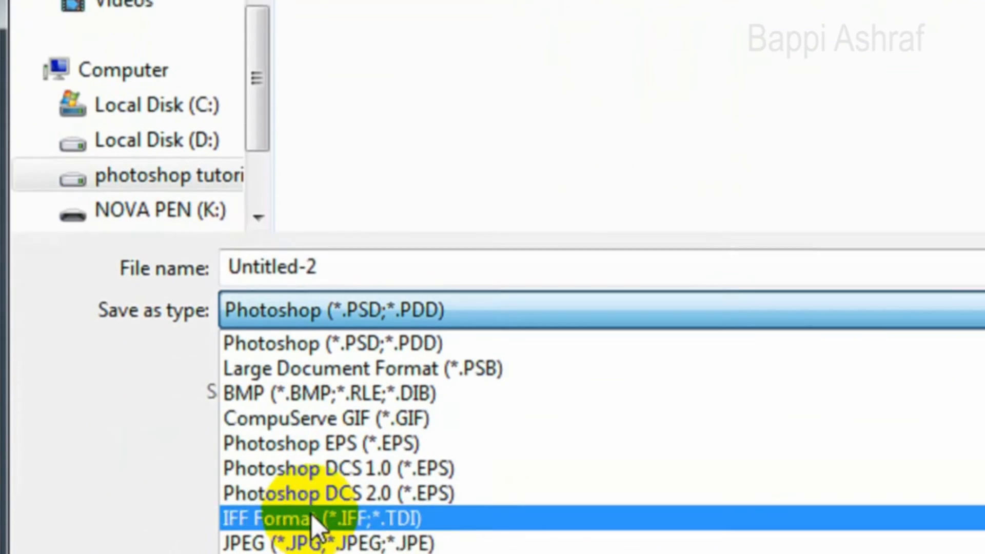
pyautogui.click(318, 542)
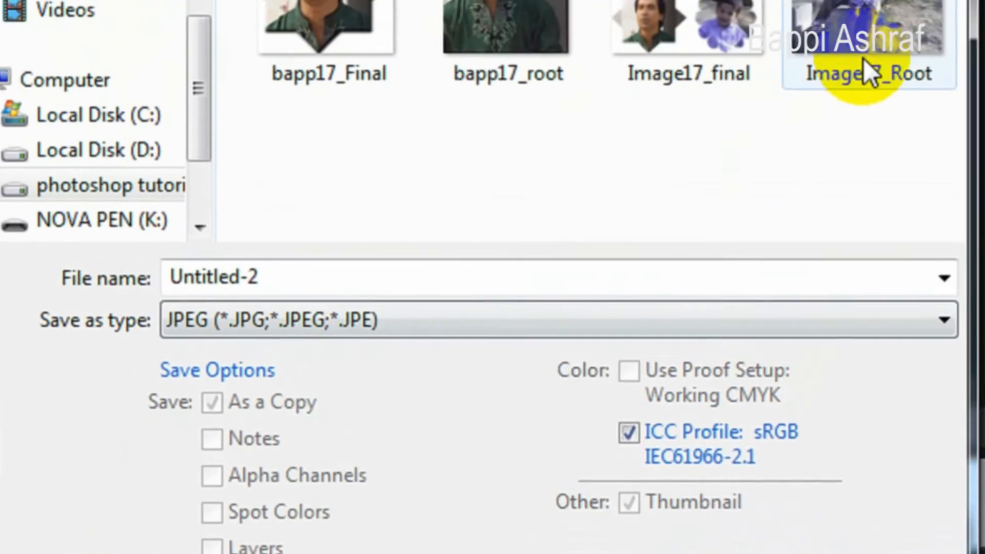
pyautogui.click(868, 66)
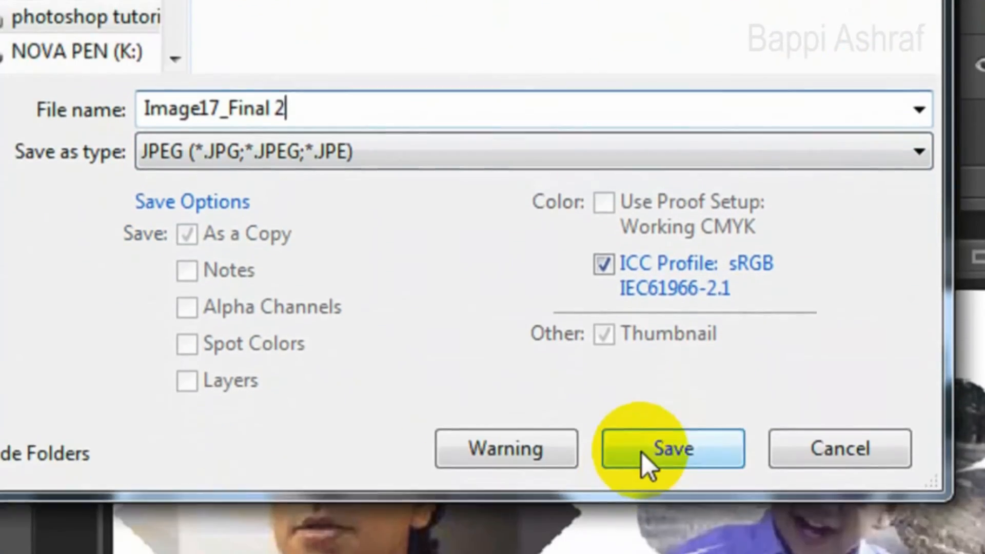
pyautogui.click(648, 452)
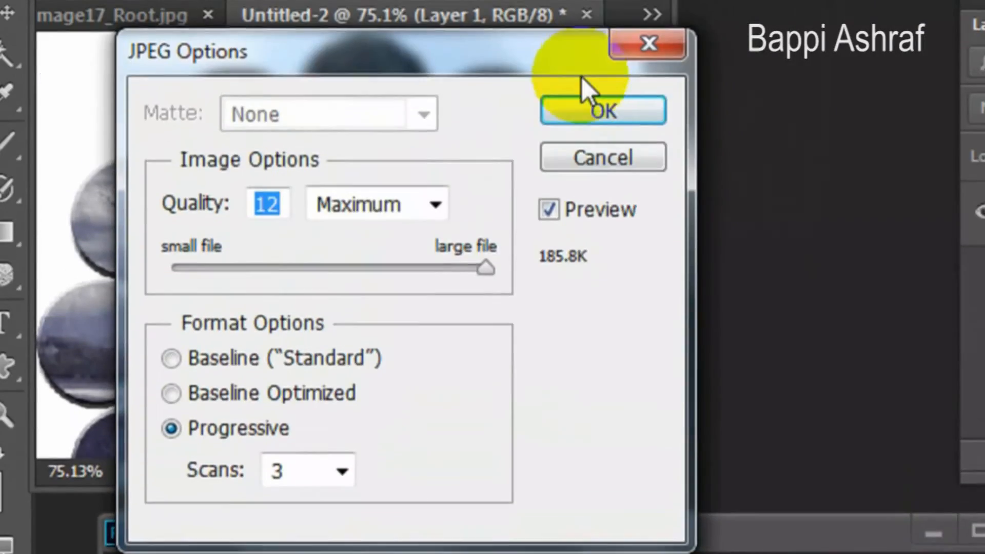
pyautogui.click(588, 110)
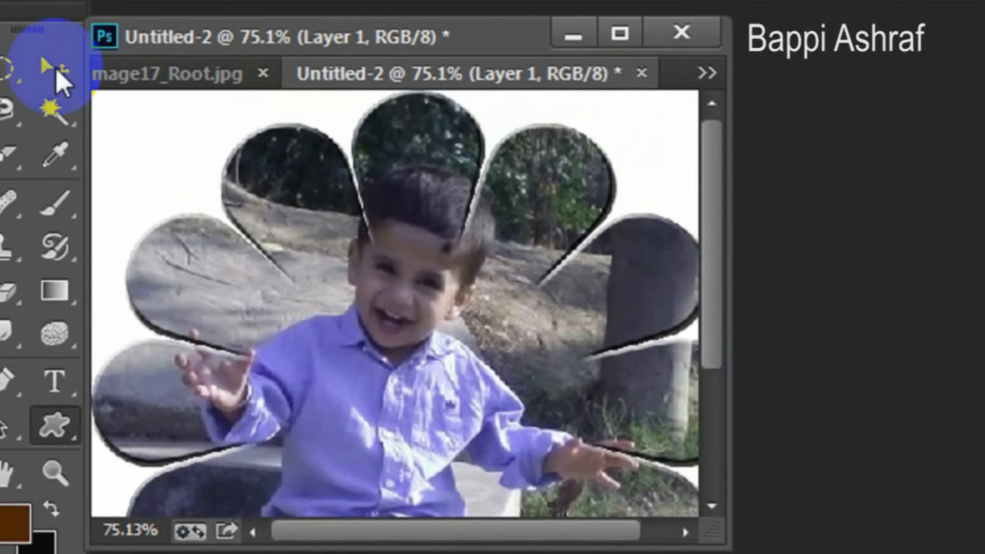
# Activate the Move tool and bring the star cutout document Untitled-1 to the front.
pyautogui.click(7, 11)
pyautogui.moveTo(369, 552)
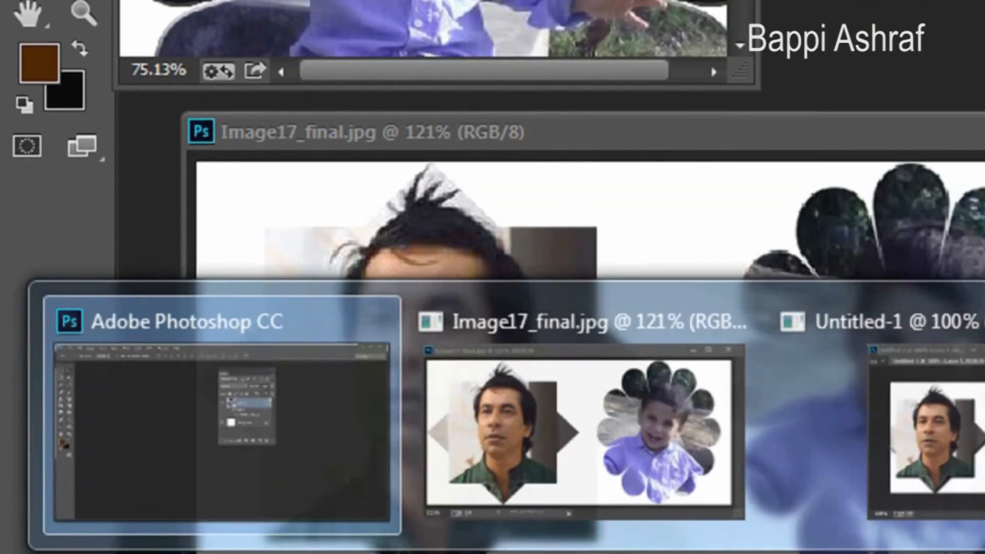
pyautogui.click(925, 477)
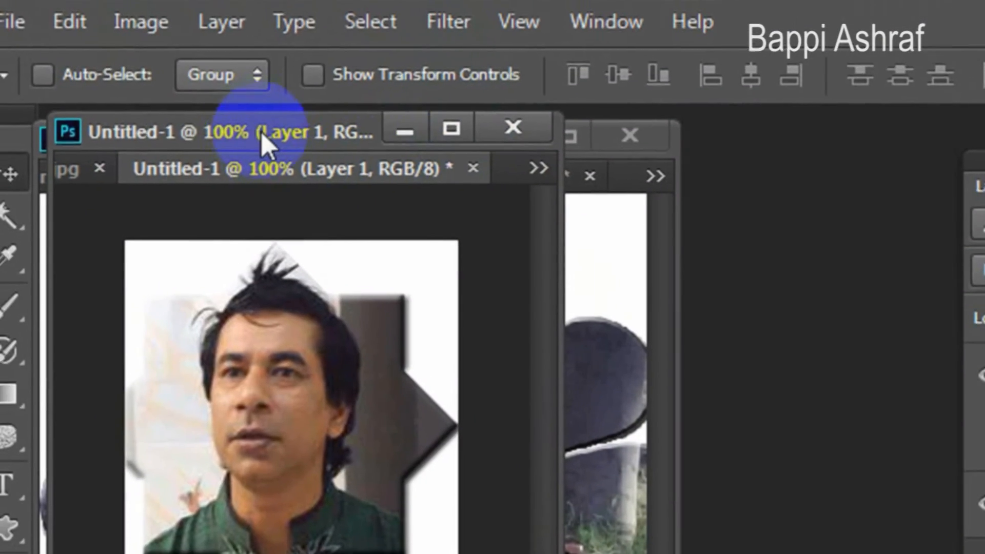
# Place the flower document's window beside the star document and zoom the flower out to about 51%.
pyautogui.click(596, 297)
pyautogui.moveTo(326, 146); pyautogui.dragTo(809, 149)
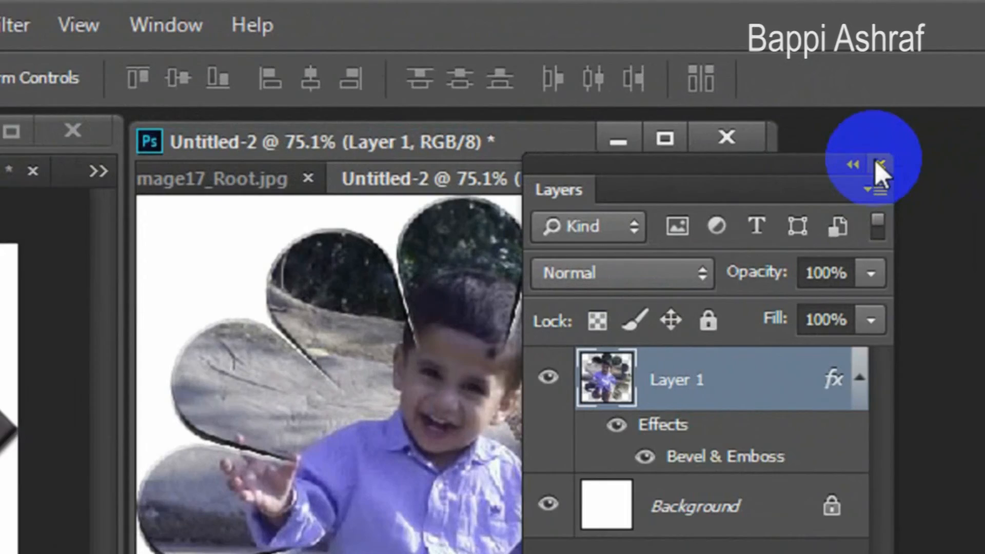
pyautogui.click(879, 163)
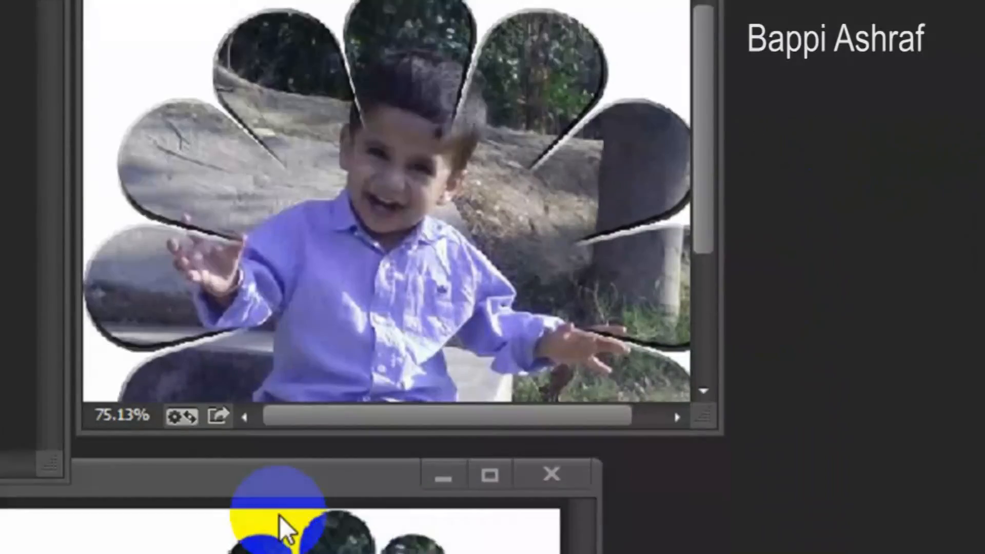
pyautogui.scroll(-4, 816, 331)
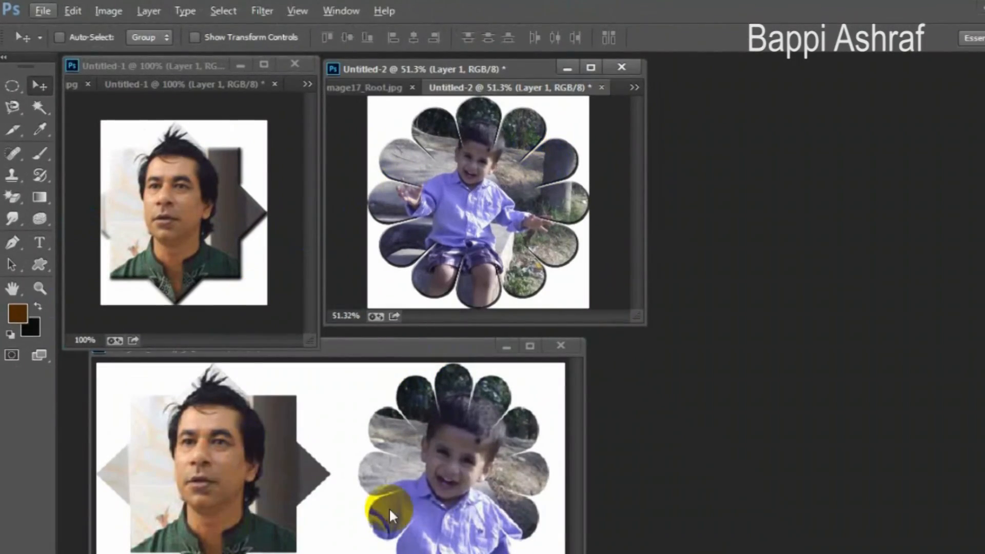